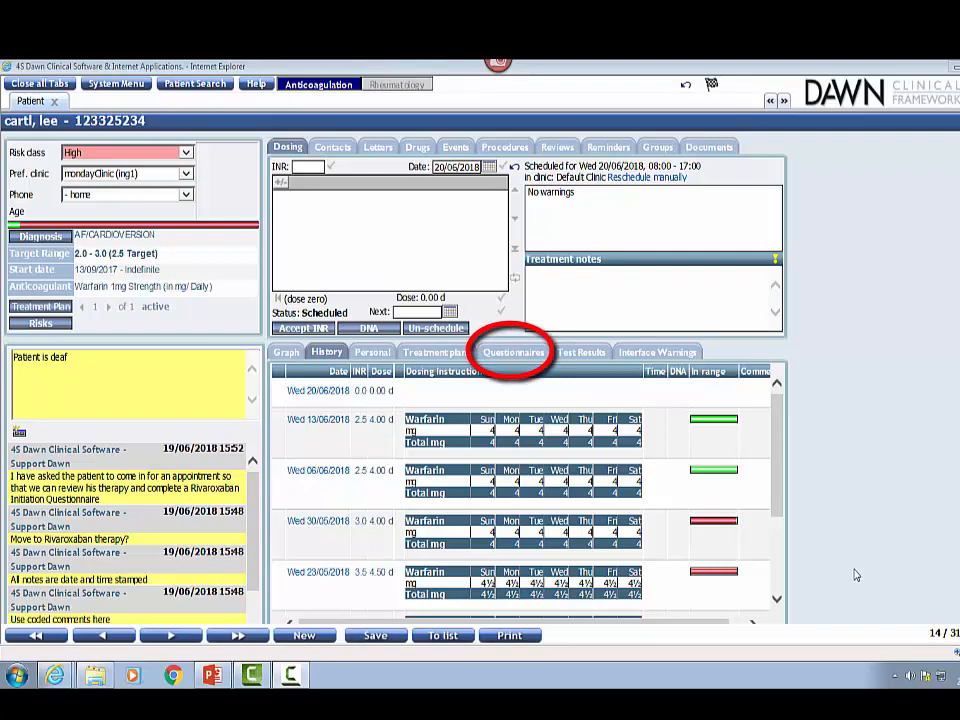
Add a Rivaroxaban Candidate questionnaire to the patient's record and set it to be completed at mondayClinic.
left_click(537, 355)
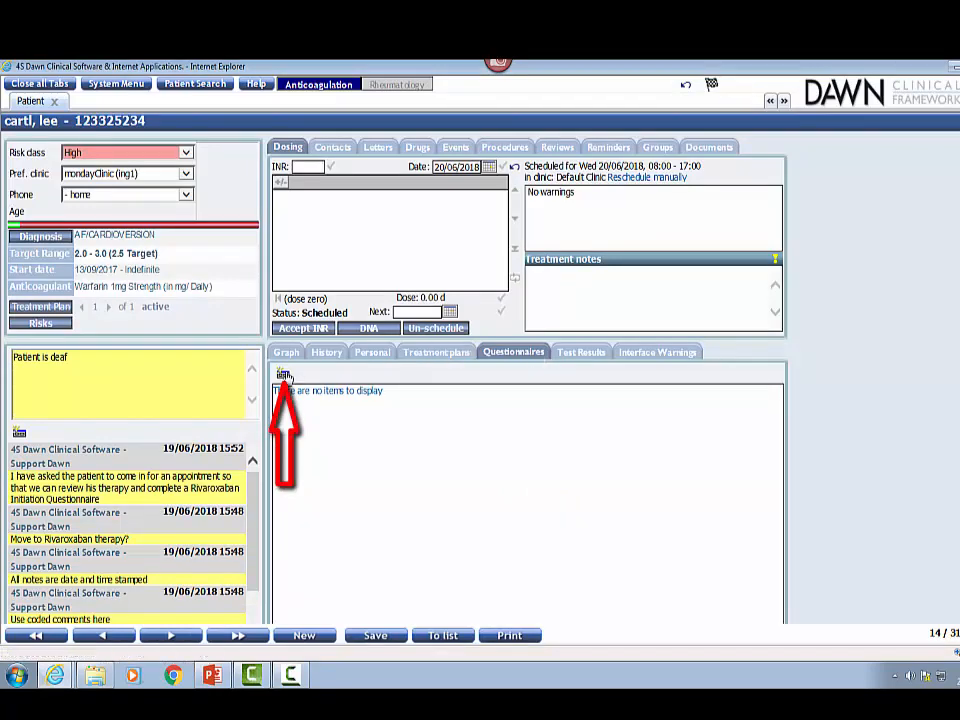
left_click(284, 374)
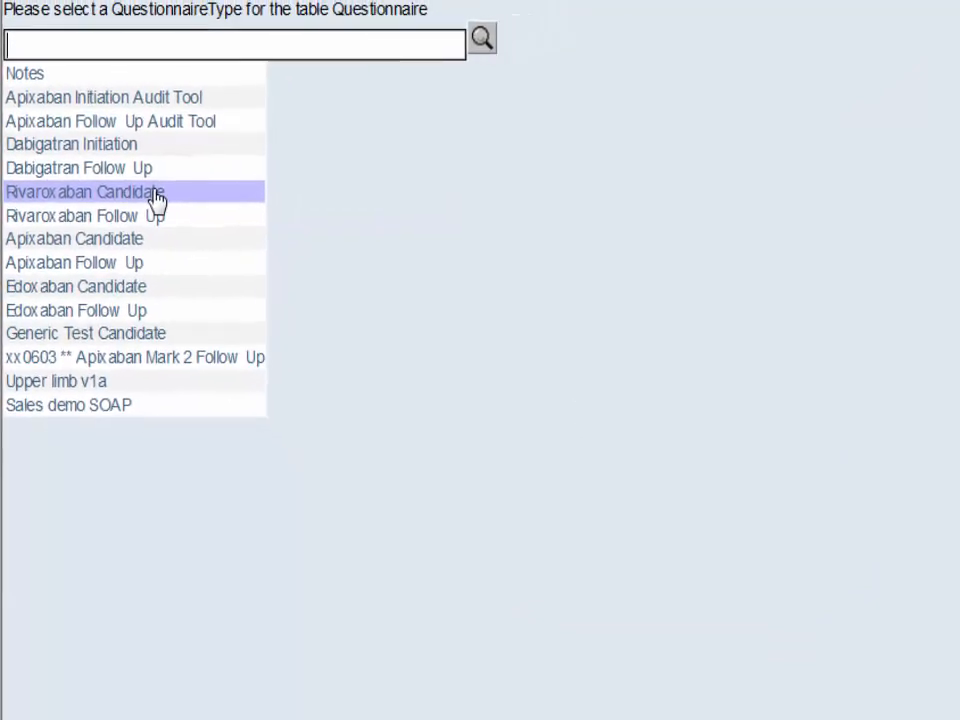
left_click(157, 200)
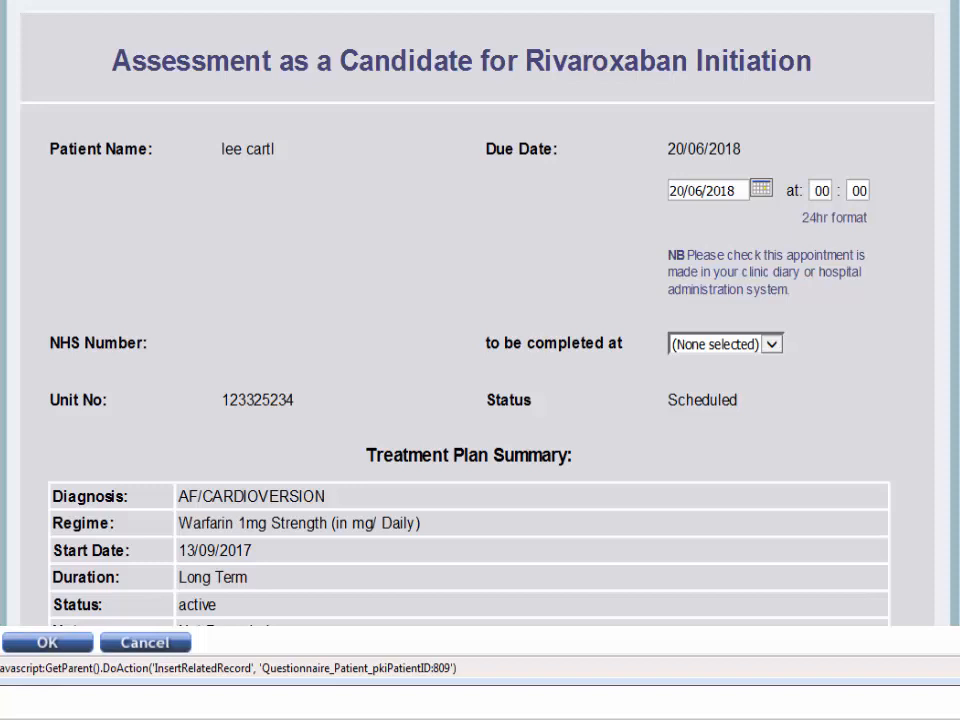
left_click(772, 344)
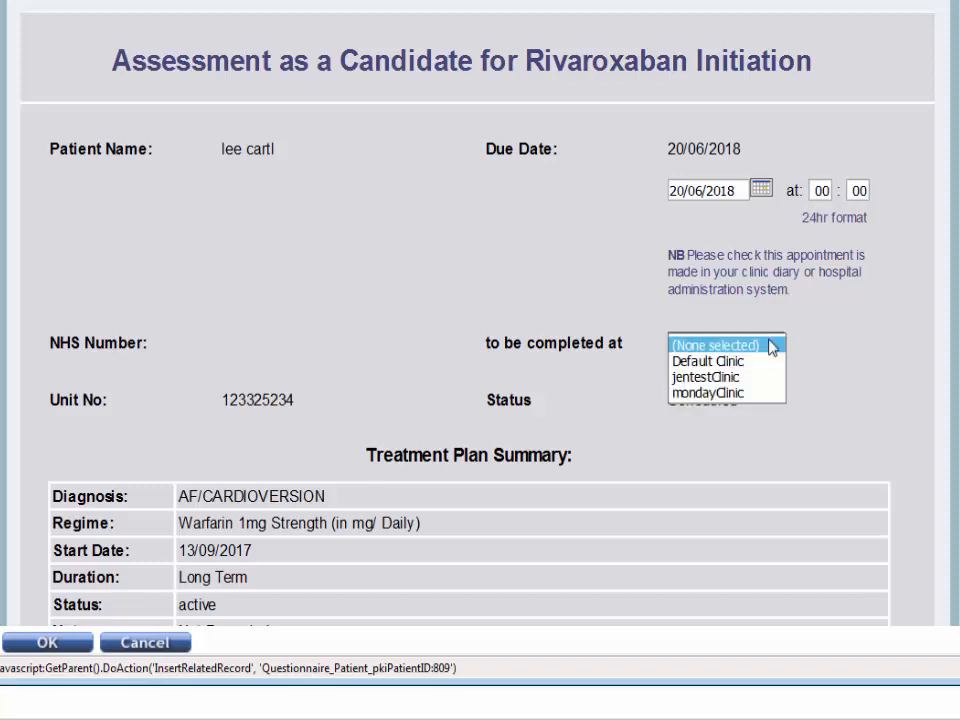
left_click(759, 393)
Set the visit type to In Person and the therapeutic indication to ATRIAL FIBRILLATION NON VALVULAR.
scroll(838, 388, "down", 1)
scroll(840, 390, "down", 5)
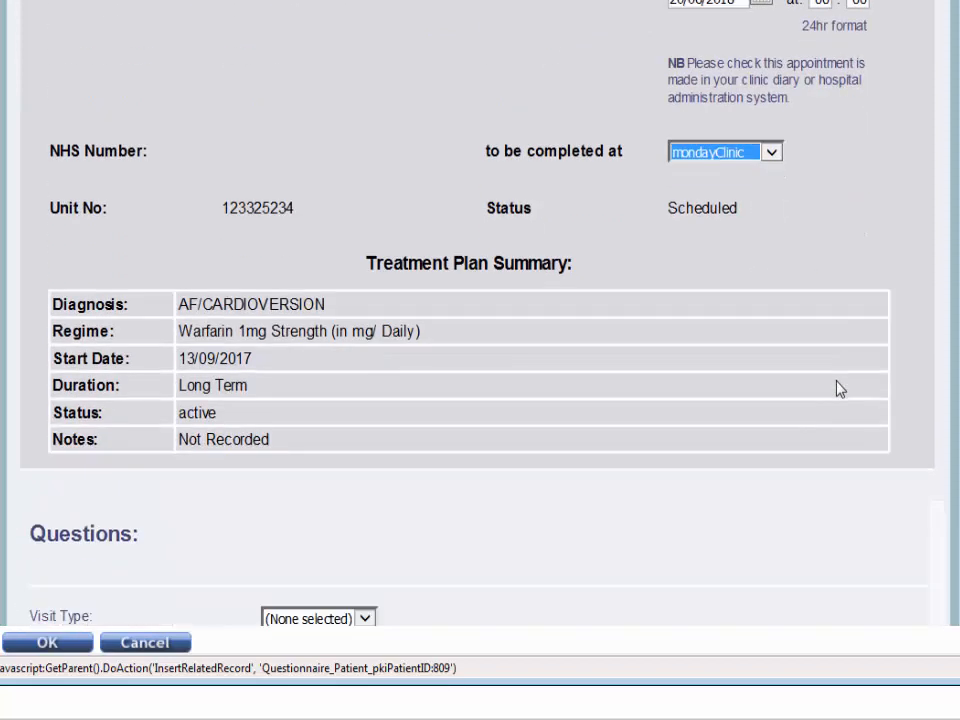
scroll(840, 390, "down", 1)
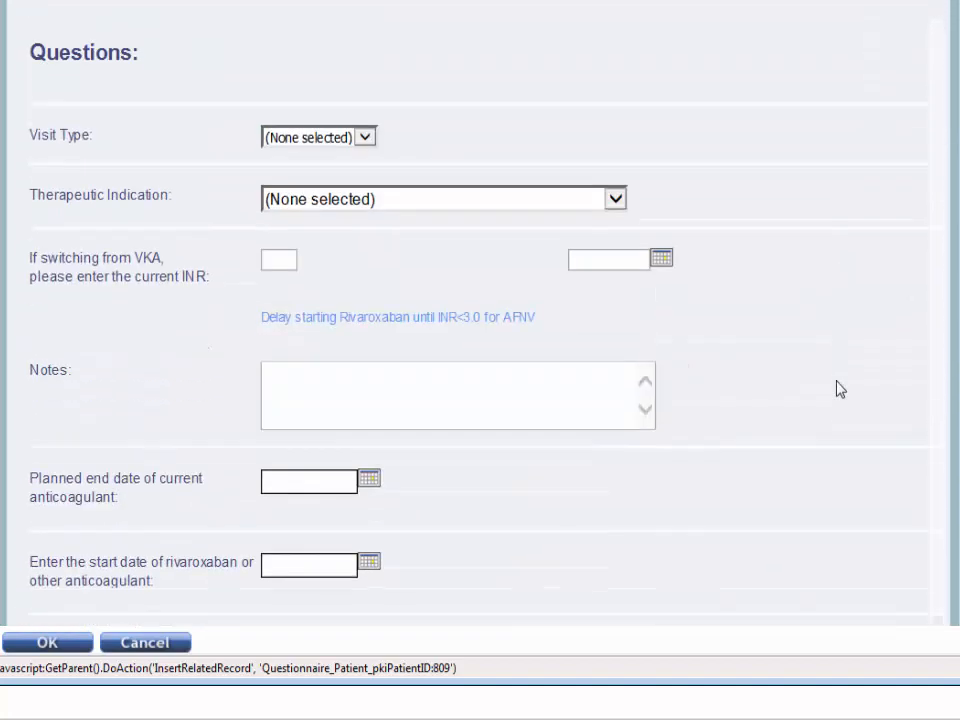
left_click(366, 137)
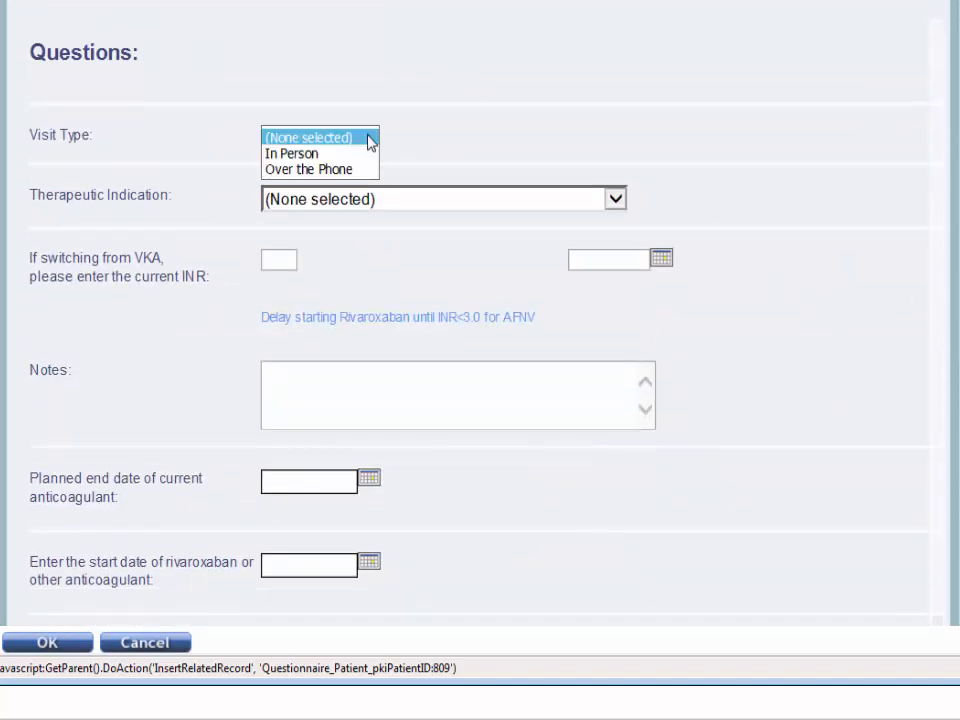
left_click(366, 154)
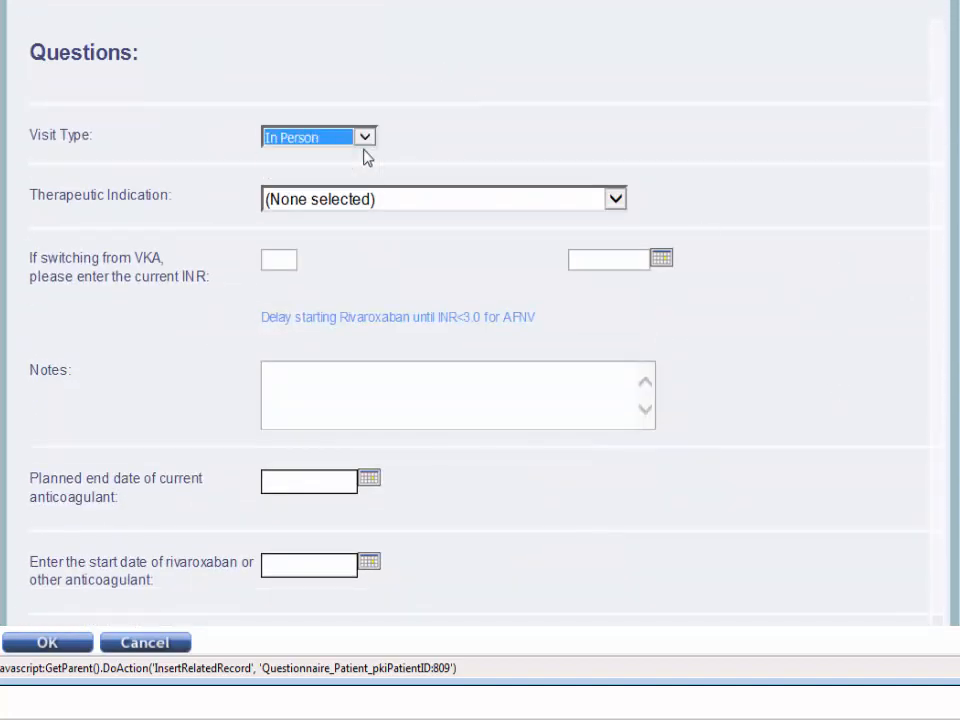
left_click(616, 201)
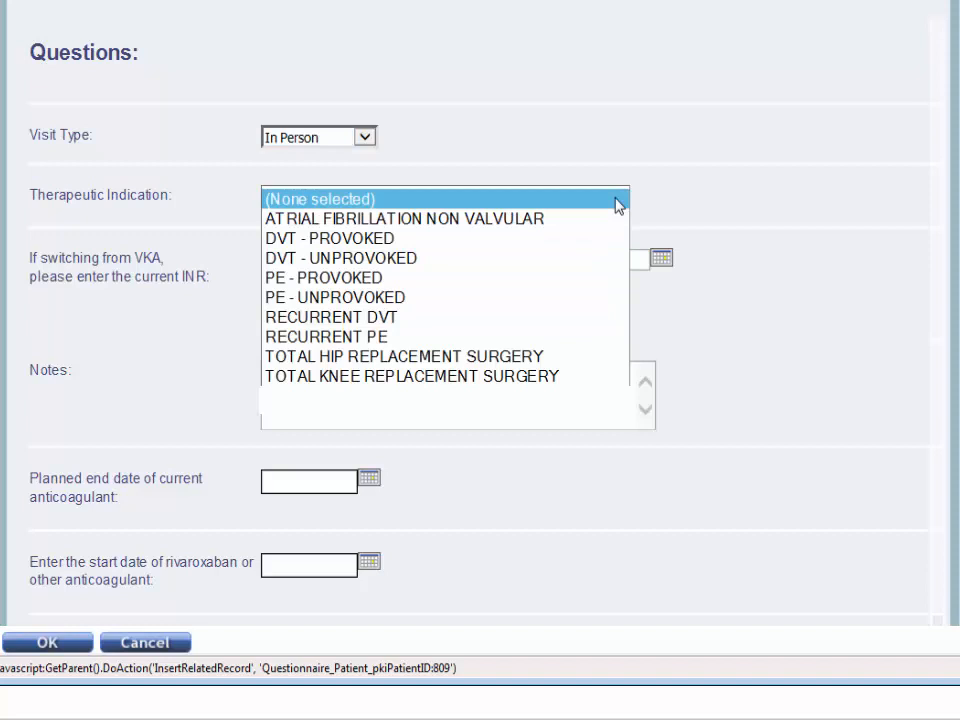
left_click(579, 222)
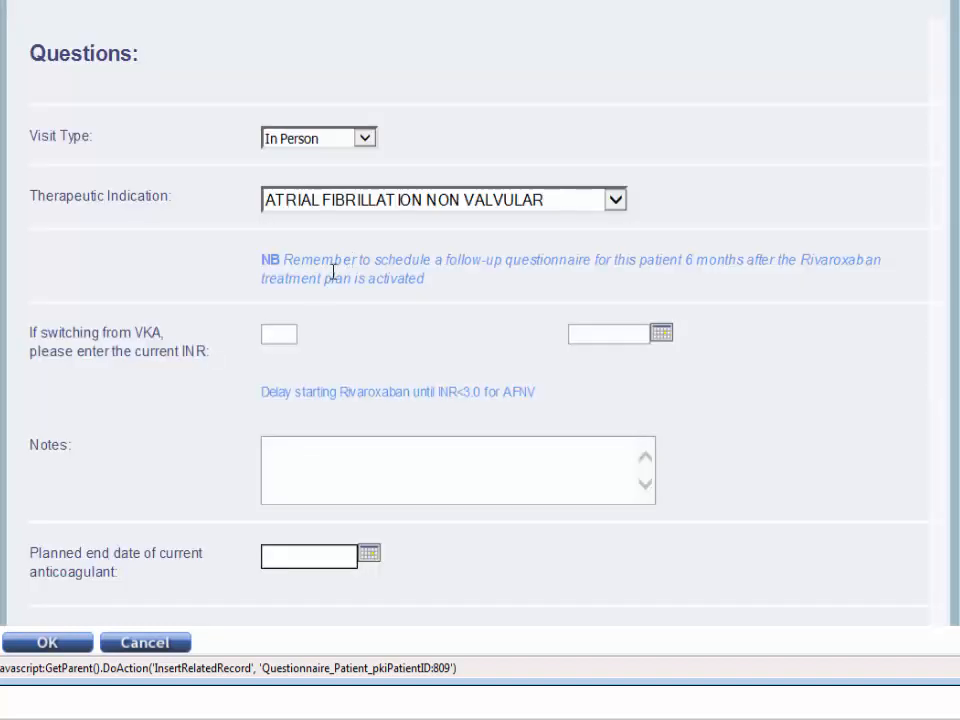
Enter 2.5 as the current INR for the switch from VKA.
left_click(281, 332)
type("2.5")
left_click(821, 448)
Set the current anticoagulant's planned end date to 19/06/2018 and the rivaroxaban start date to 20/06/2018.
scroll(822, 448, "down", 1)
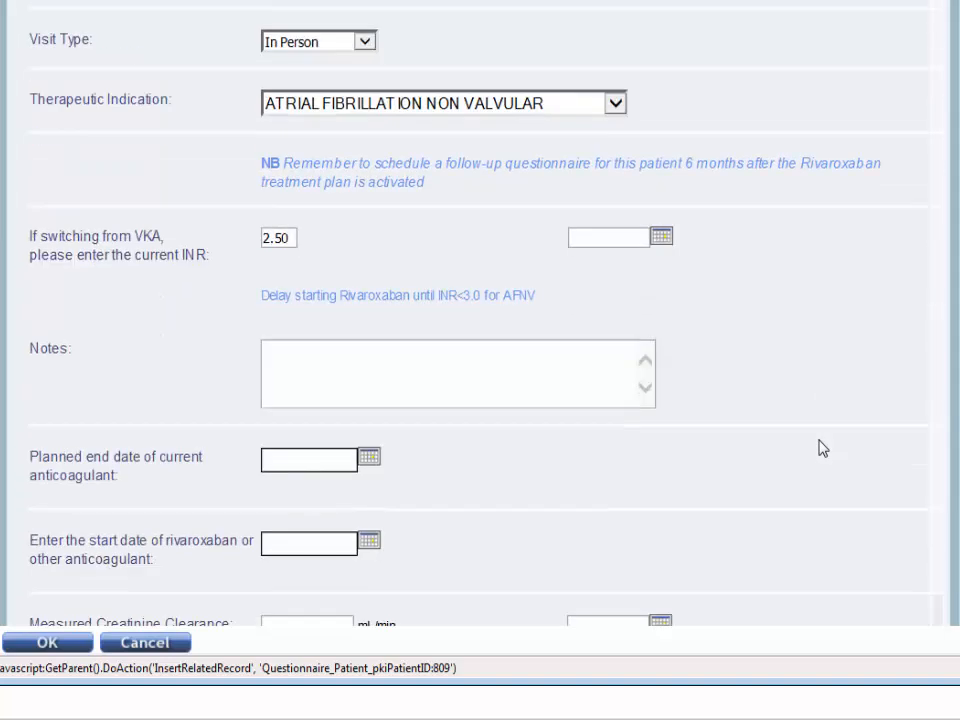
scroll(821, 448, "down", 1)
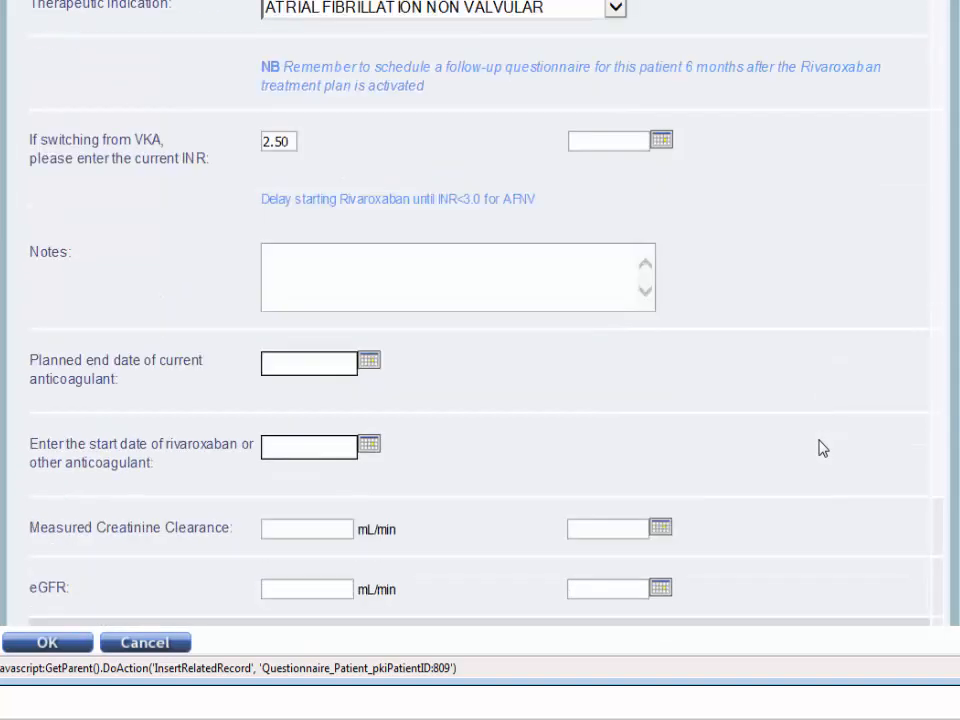
left_click(369, 363)
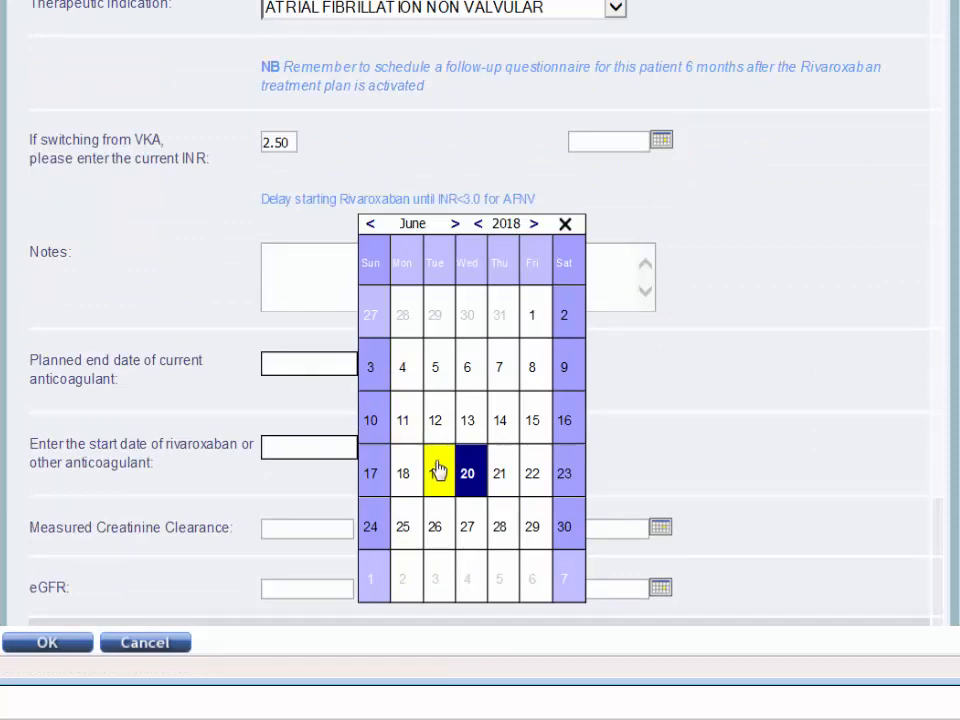
left_click(438, 471)
left_click(369, 448)
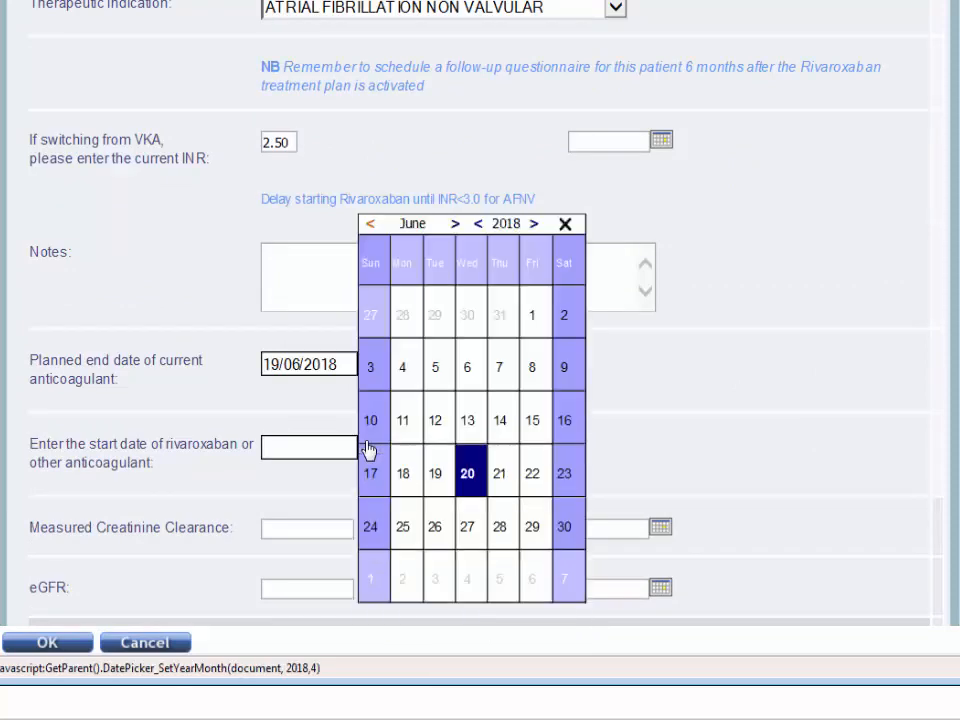
left_click(467, 474)
Calculate the Cockcroft-Gault creatinine clearance using a serum creatinine of 150 µmol/L and a body weight of 90 kg.
scroll(770, 473, "down", 2)
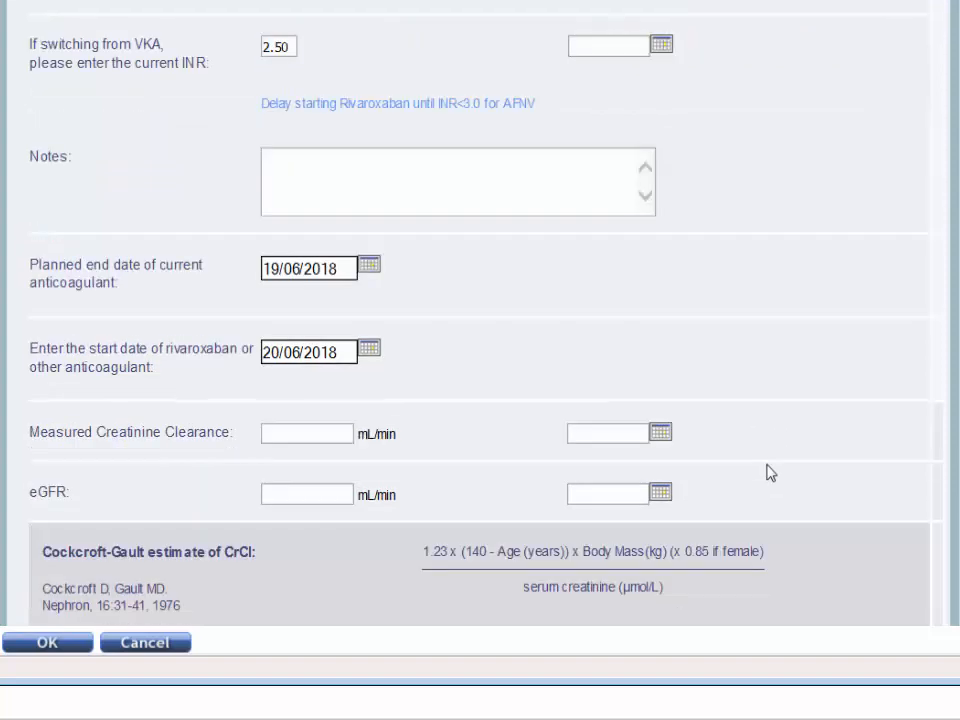
scroll(770, 473, "down", 4)
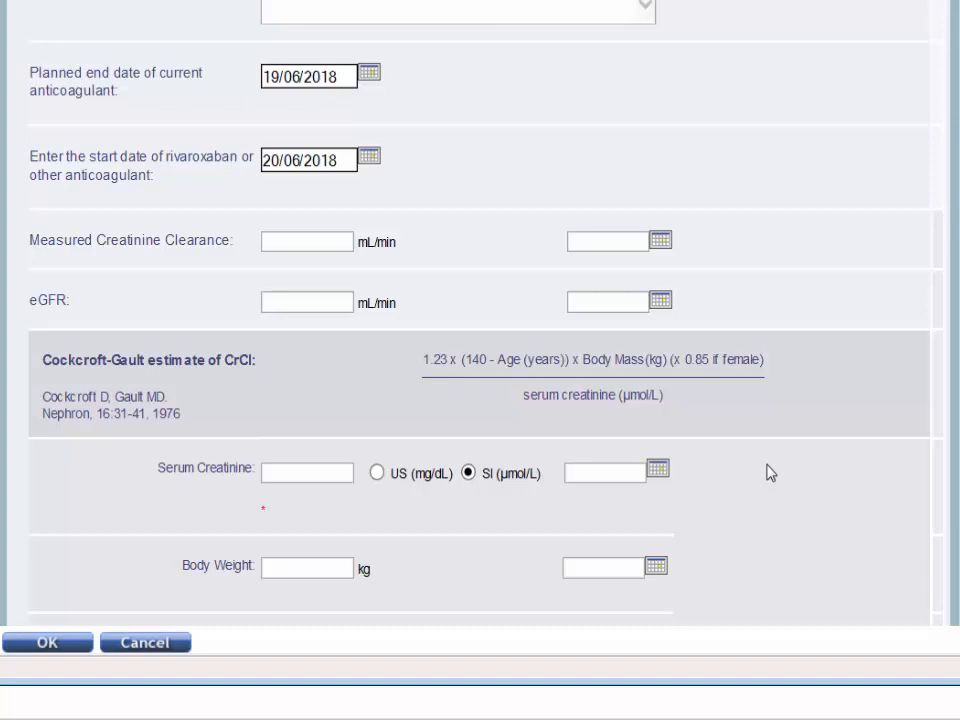
scroll(770, 473, "down", 4)
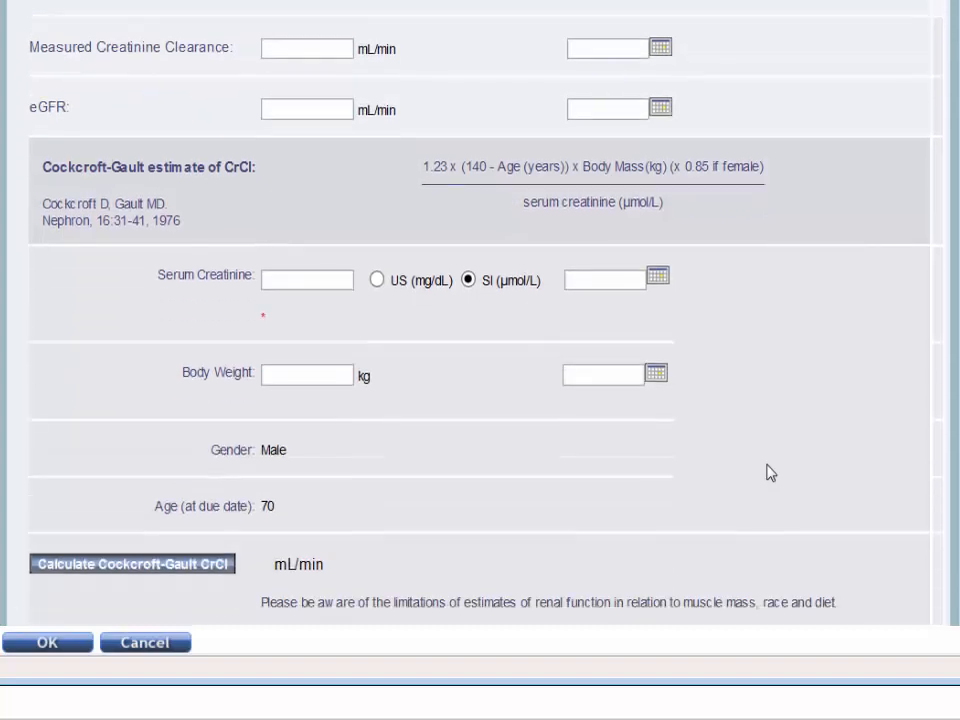
left_click(346, 278)
type("150")
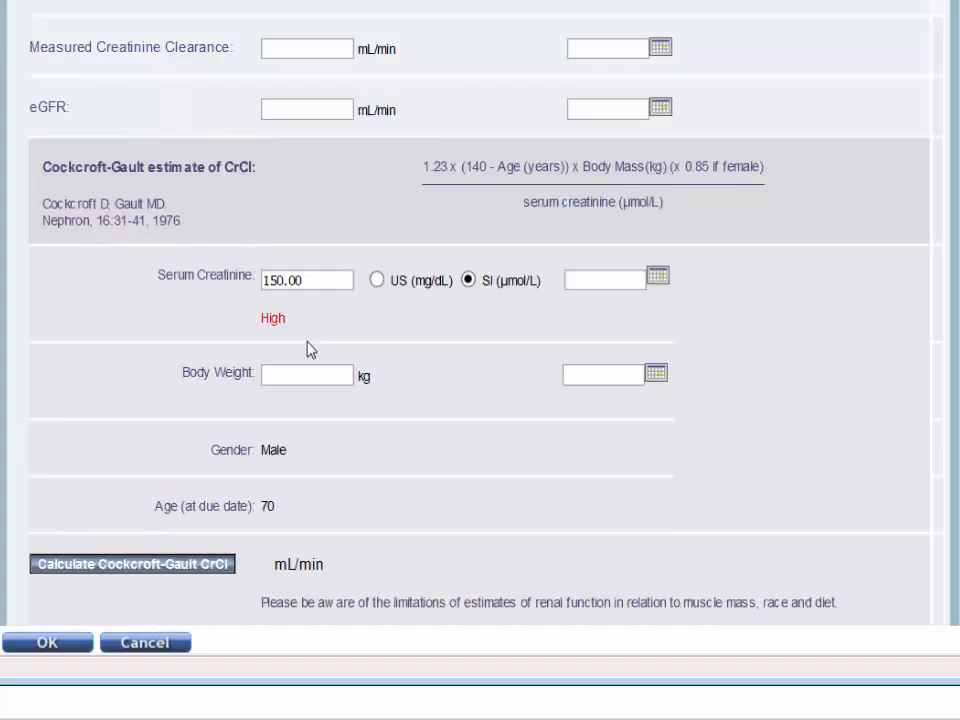
left_click(306, 375)
type("90")
left_click(91, 576)
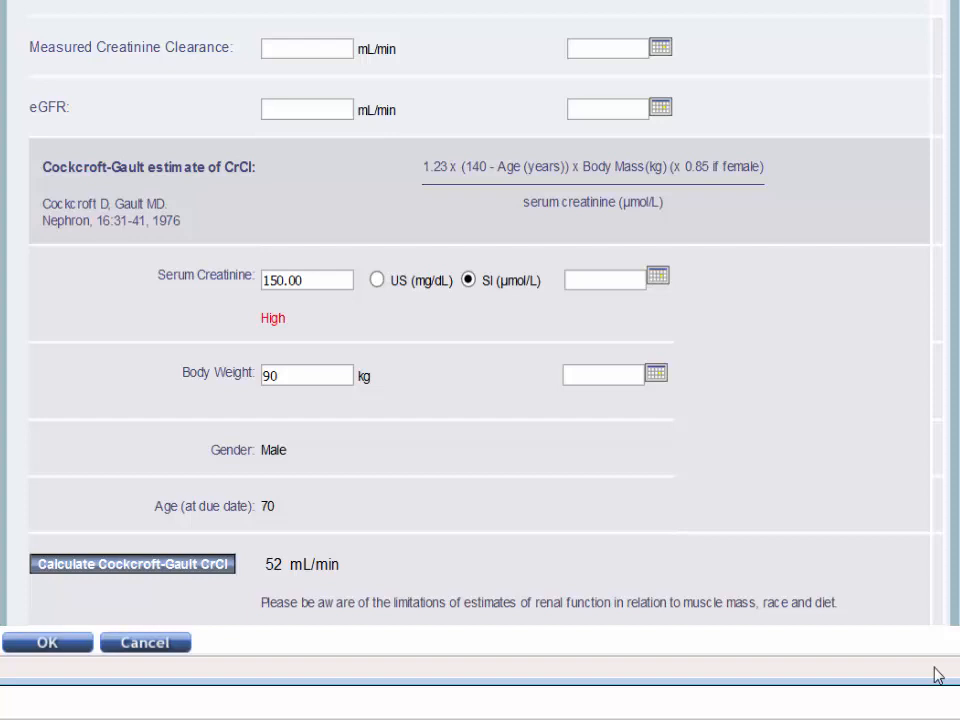
Mark ANTIMYCOTIC (ITRACONAZOLE, KETACONAZOLE...) as a contraindicated drug and clear that selection again.
scroll(480, 330, "down", 4)
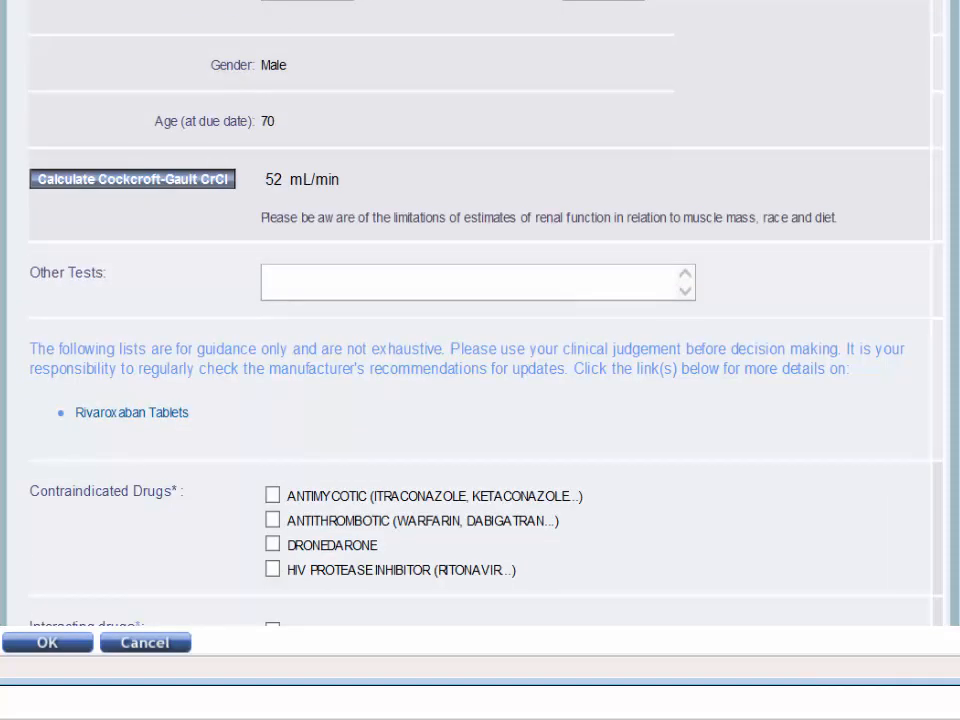
scroll(480, 330, "down", 4)
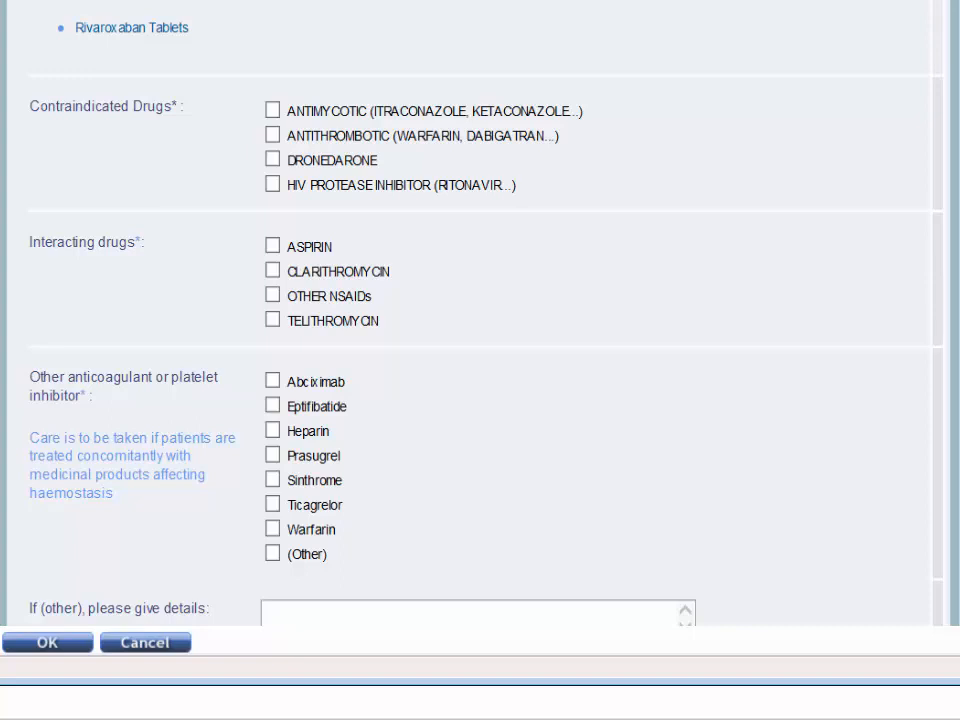
left_click(272, 114)
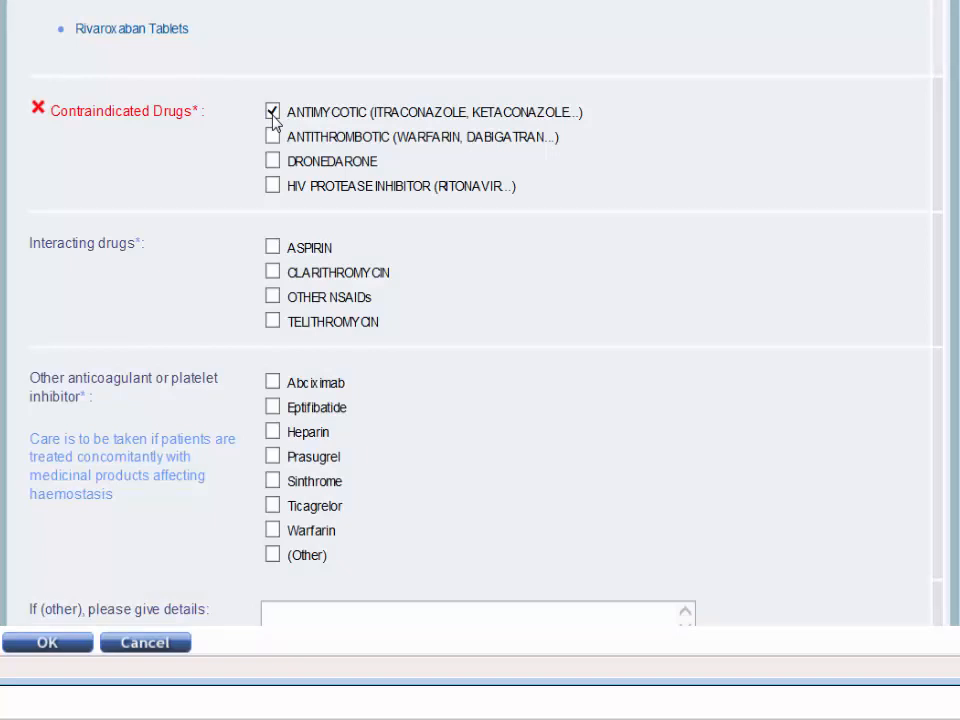
left_click(272, 111)
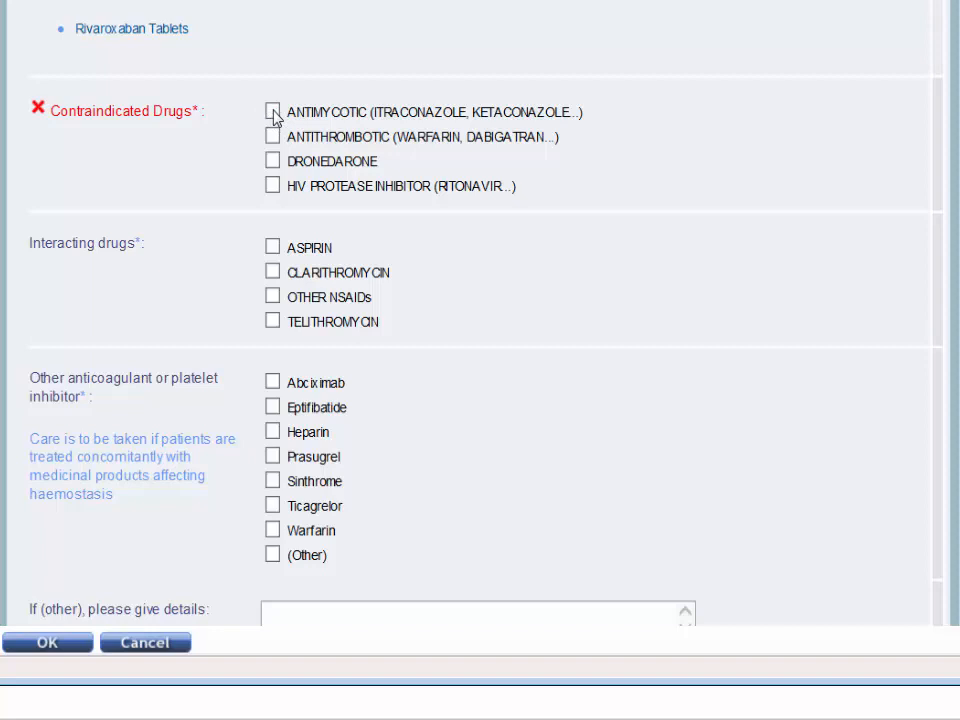
Mark ASPIRIN as an interacting drug, view the linked interaction details page and close it.
left_click(273, 248)
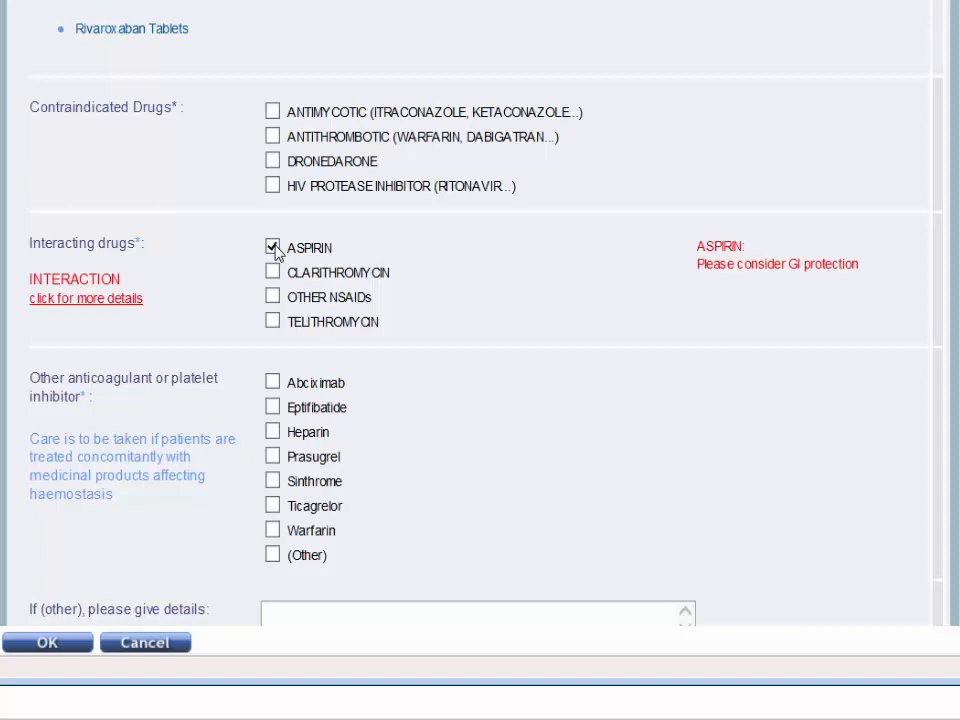
left_click(108, 299)
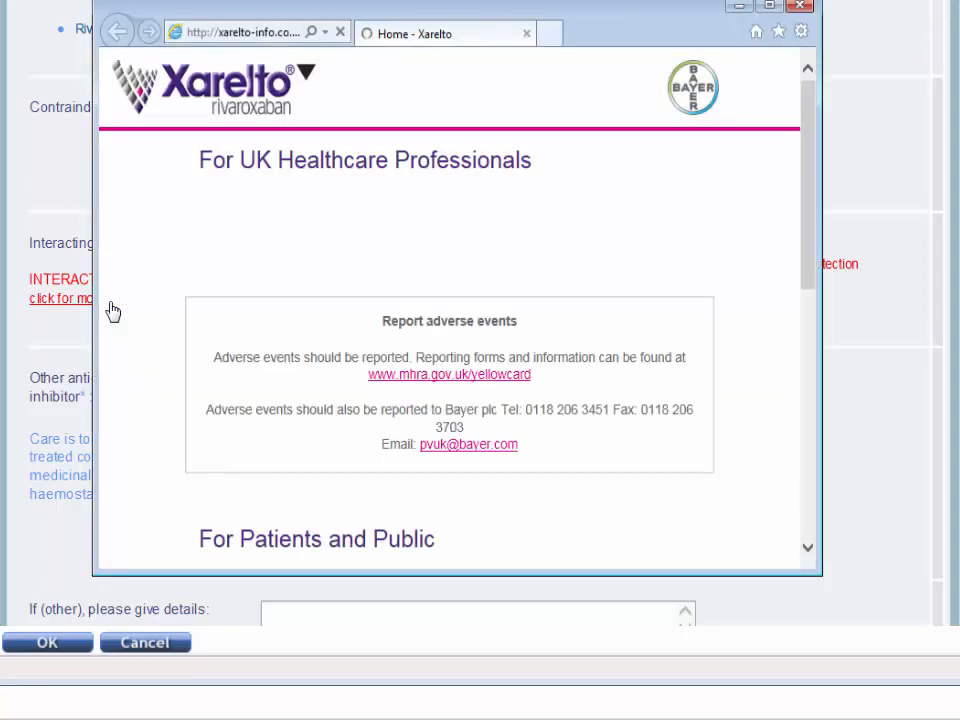
left_click(800, 12)
Mark "Creatinine clearance <15ml/min" among the other contraindications.
scroll(785, 293, "down", 1)
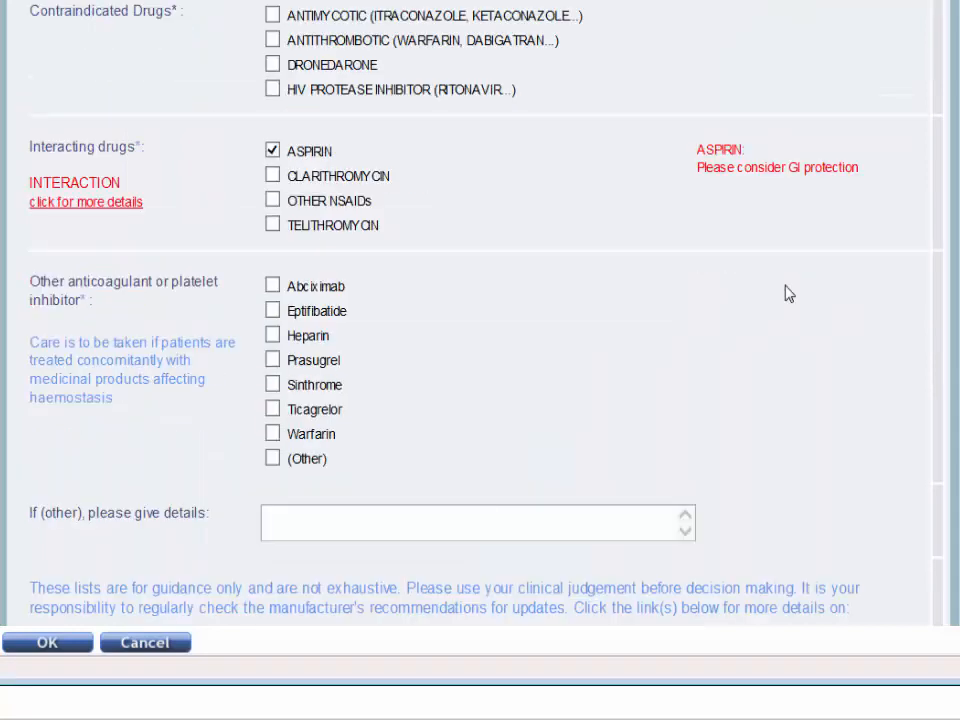
scroll(785, 293, "down", 5)
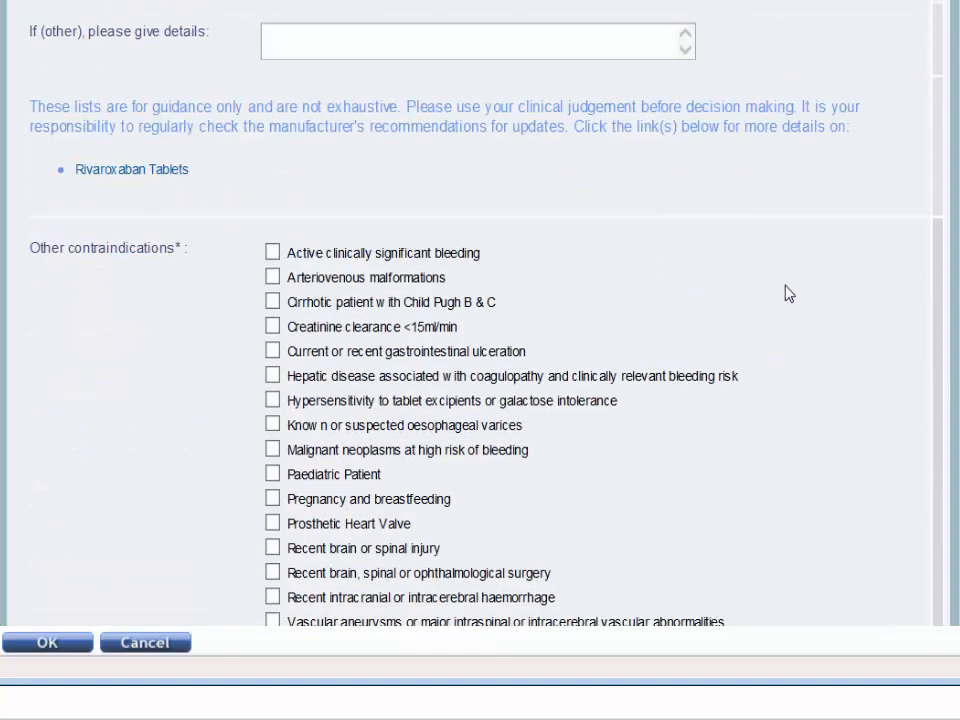
scroll(787, 292, "down", 1)
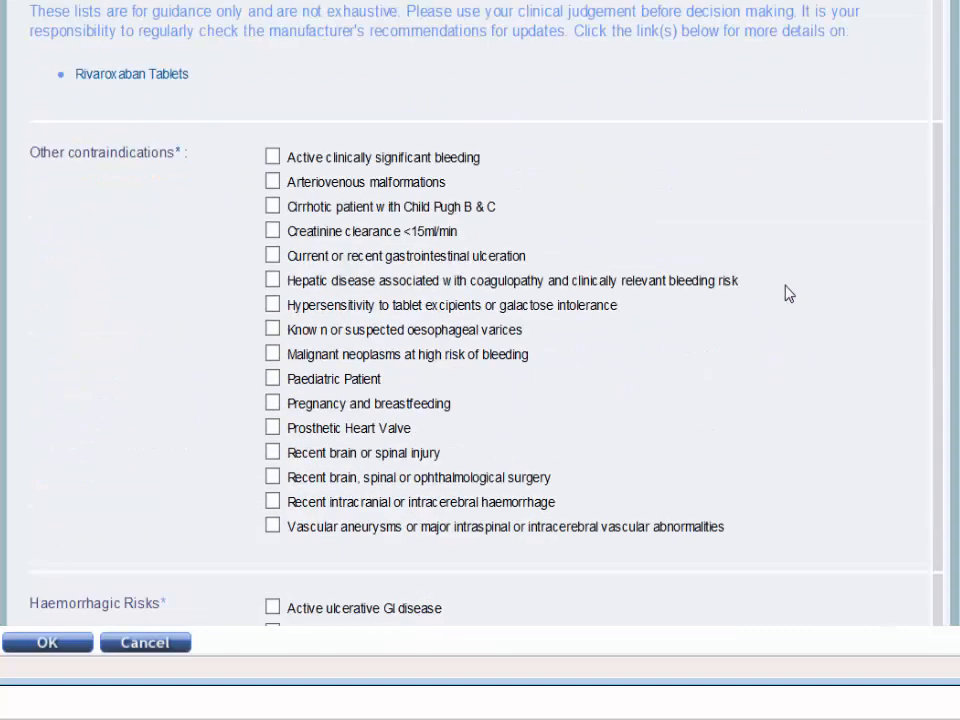
left_click(272, 231)
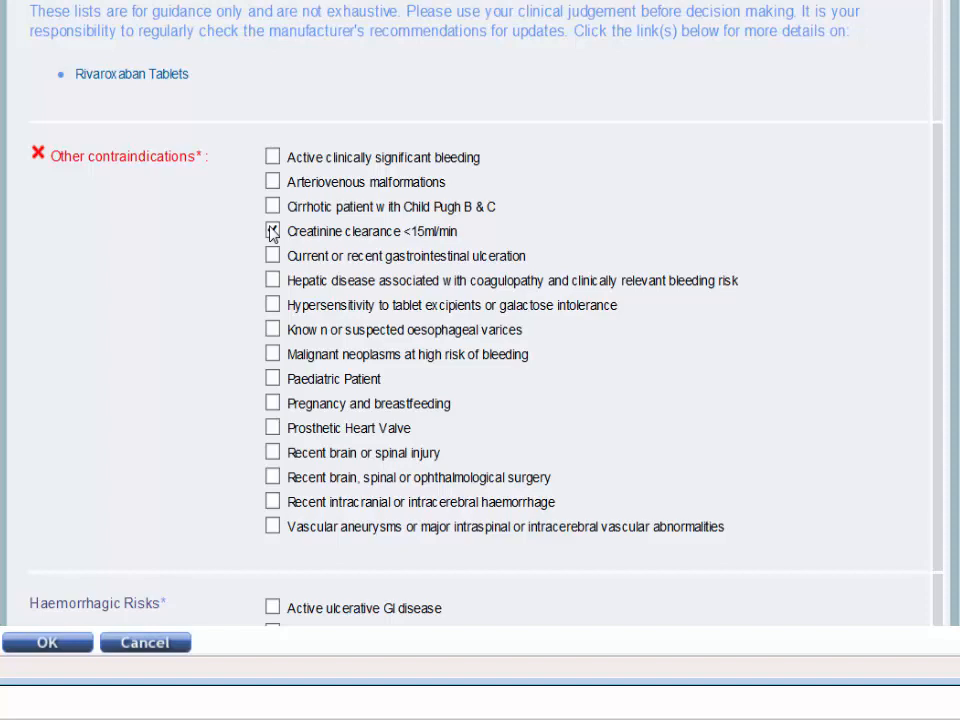
Set the CHADS2 score to 1 (stroke rate est. 2.8 per 100 patient yrs) and the HASBLED score to 1 (risk 3.4% in one study).
scroll(874, 398, "down", 3)
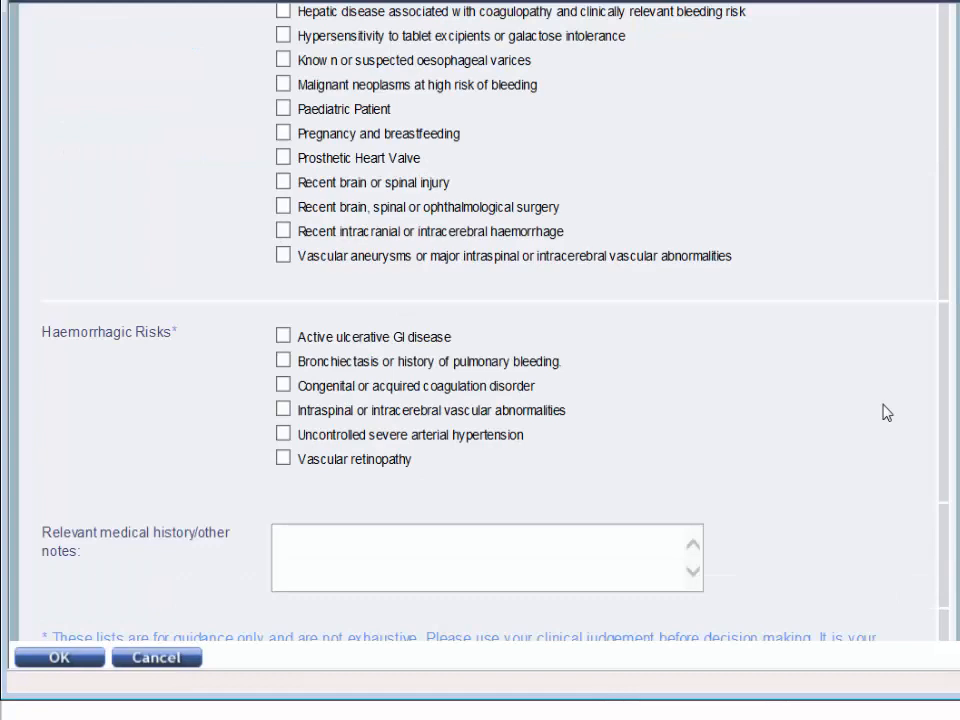
scroll(884, 412, "down", 2)
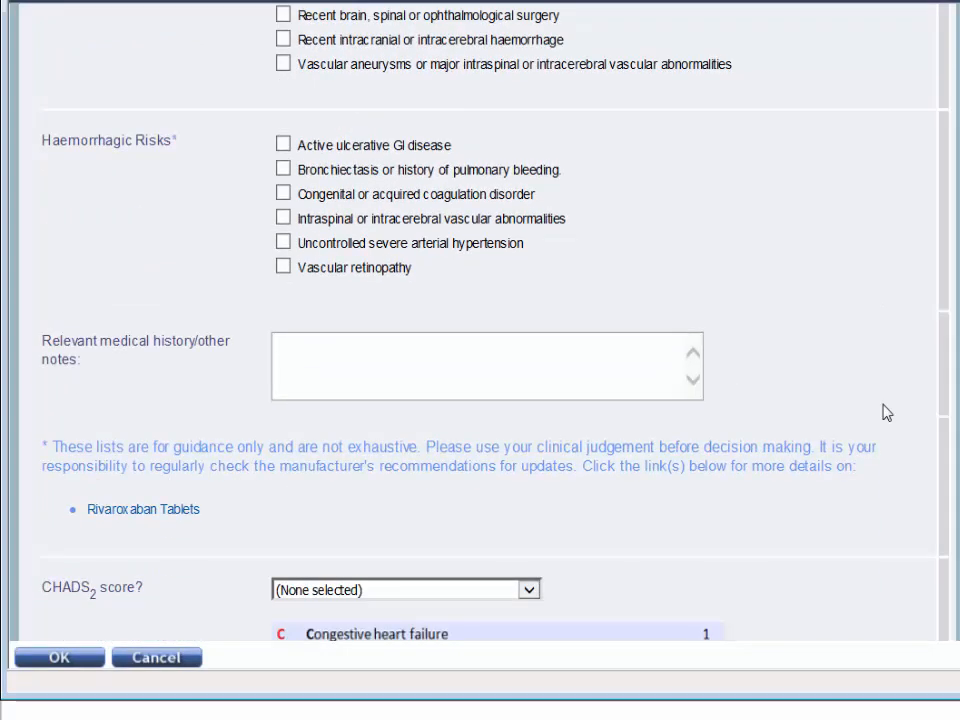
scroll(884, 412, "down", 1)
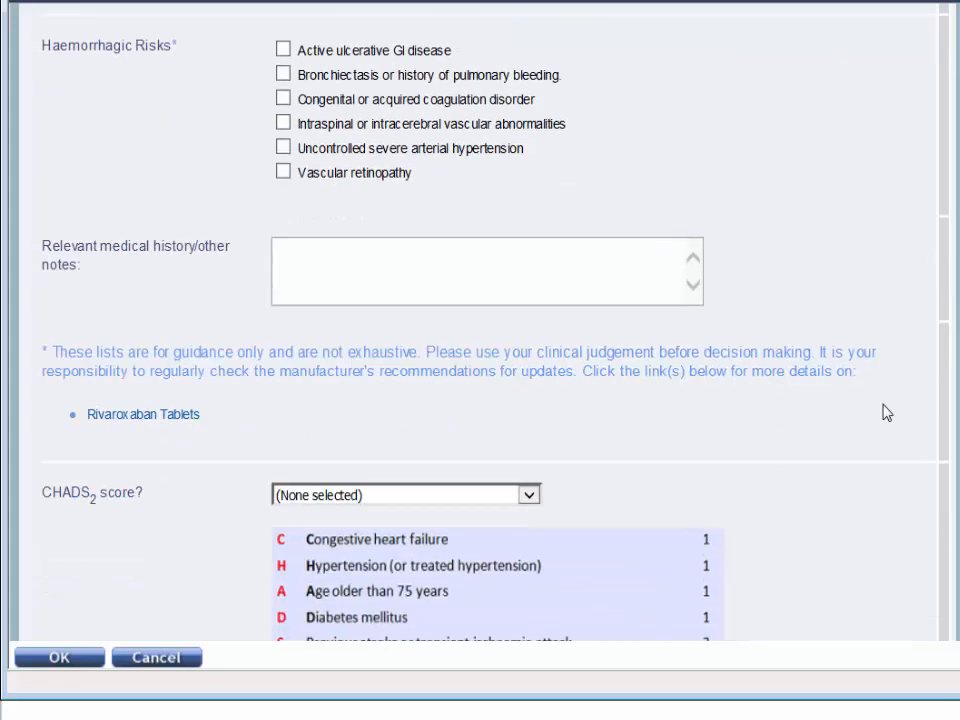
scroll(884, 412, "down", 4)
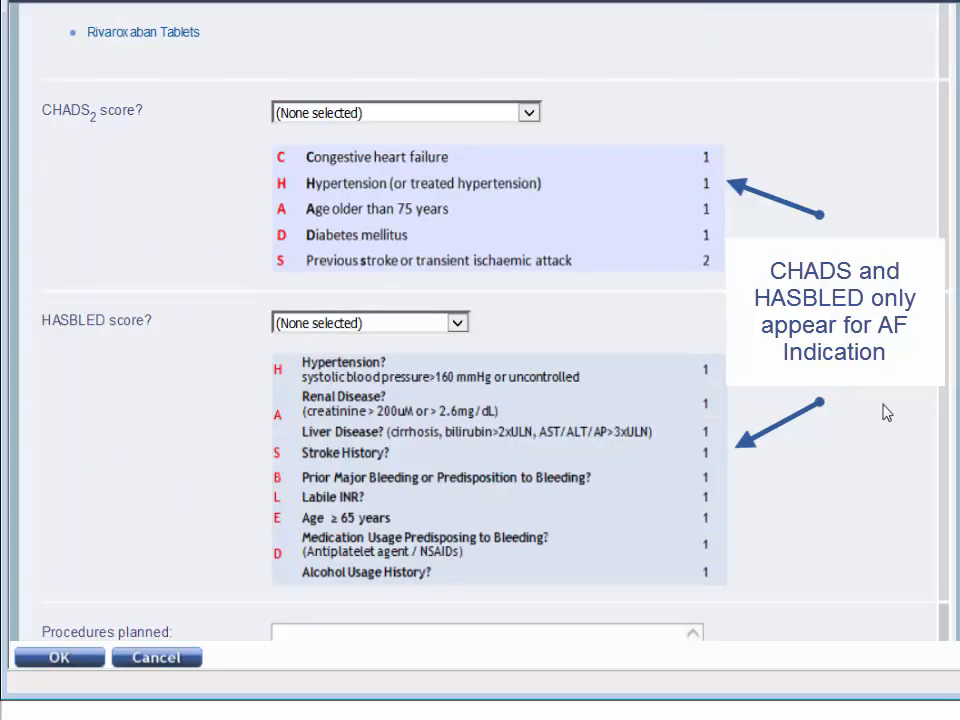
left_click(528, 113)
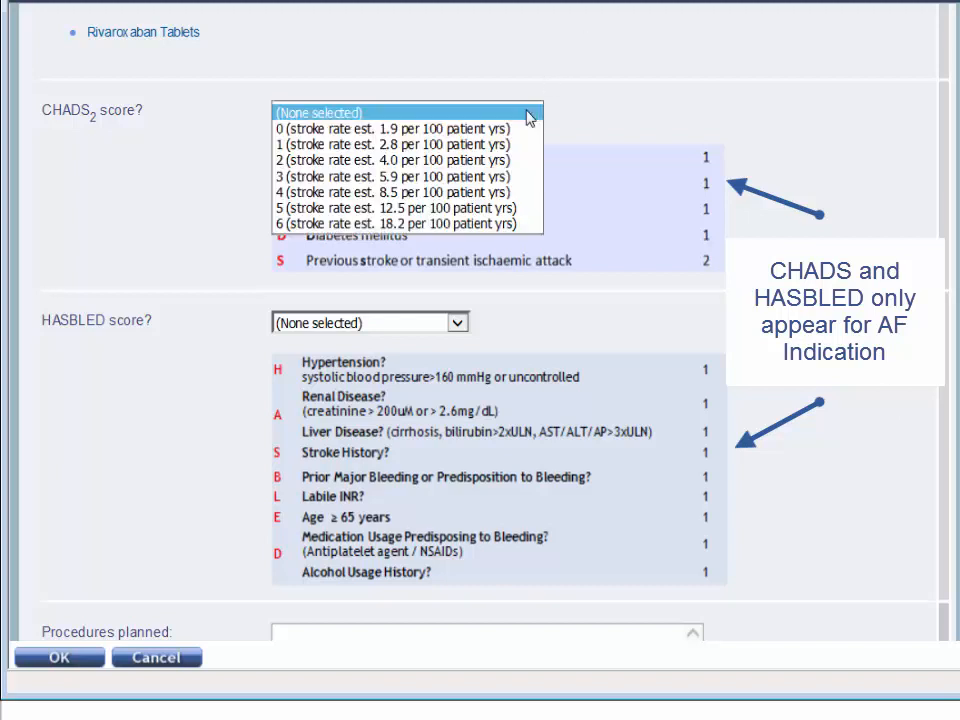
left_click(519, 145)
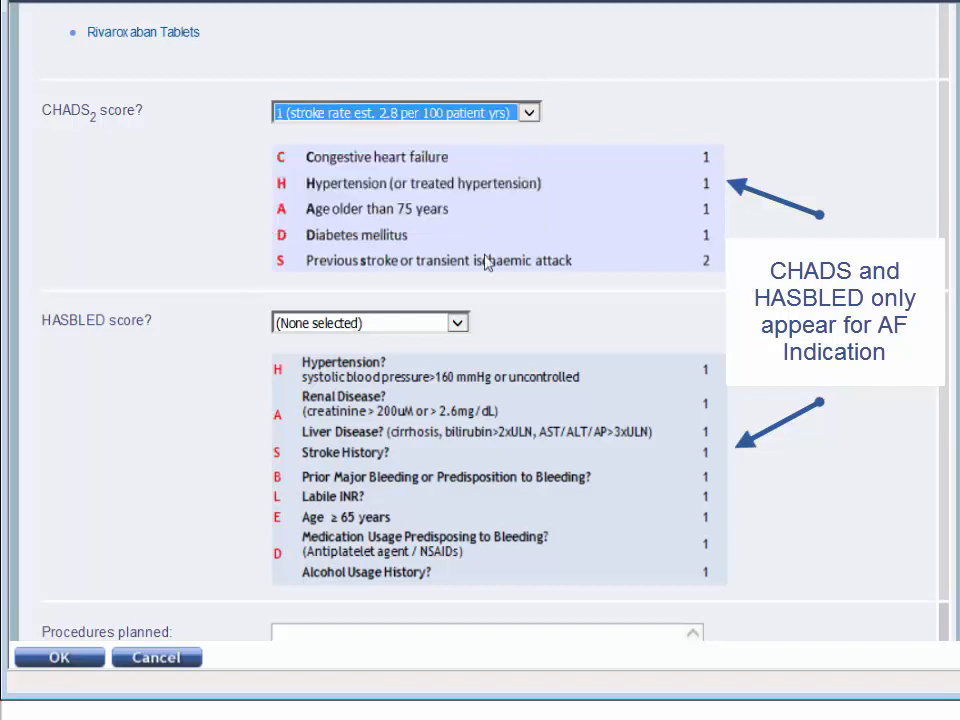
left_click(463, 326)
left_click(458, 356)
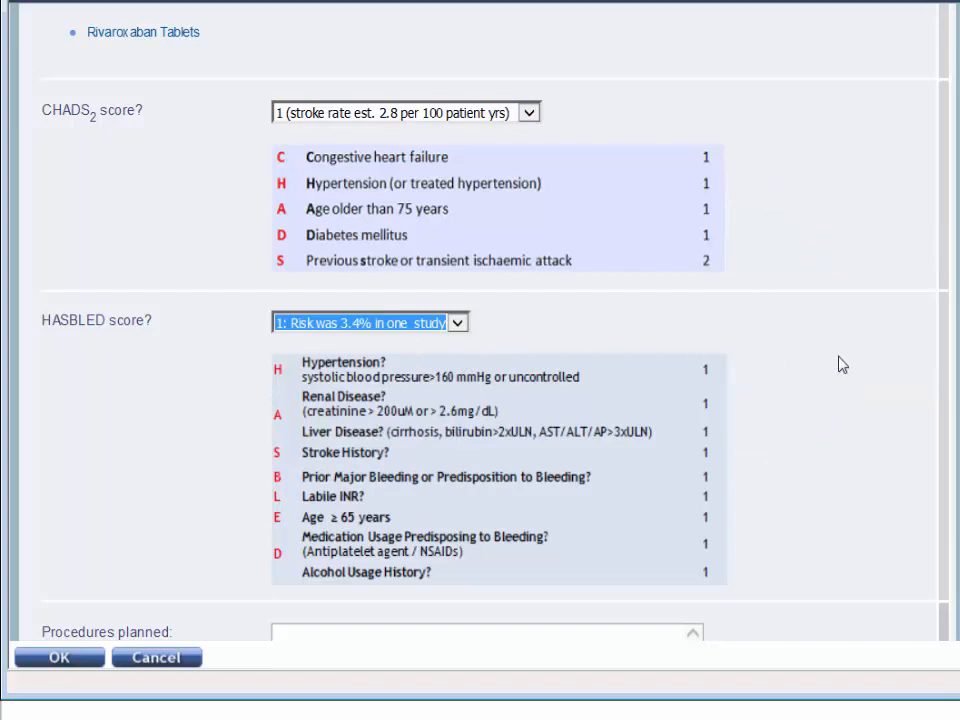
Choose Anticoagulation clinic as the service that will follow the patient's use of Rivaroxaban.
scroll(842, 365, "down", 3)
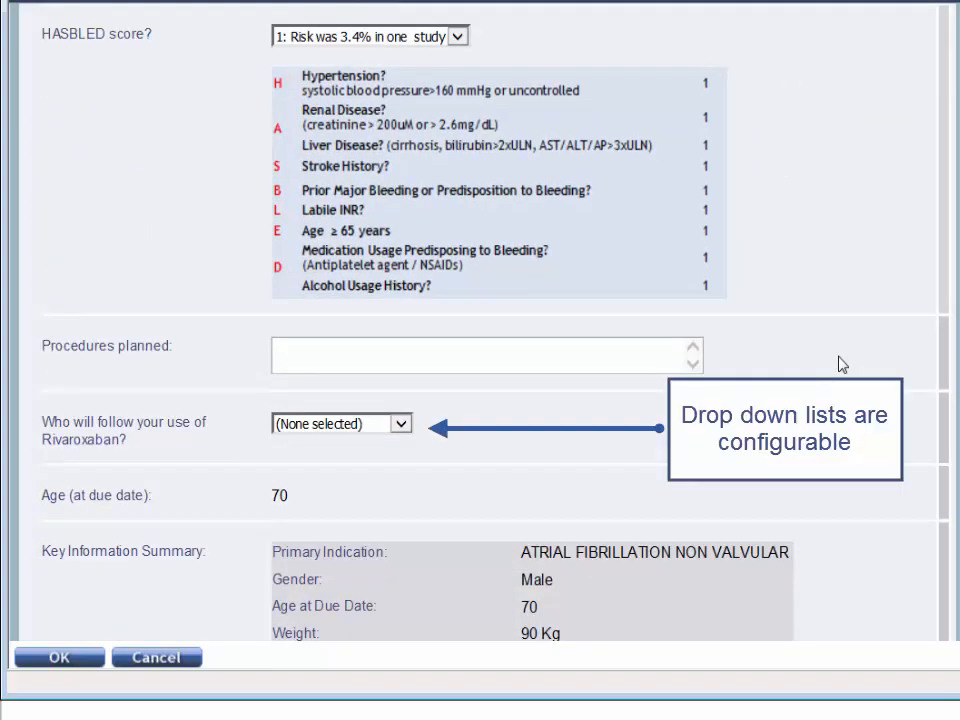
left_click(401, 424)
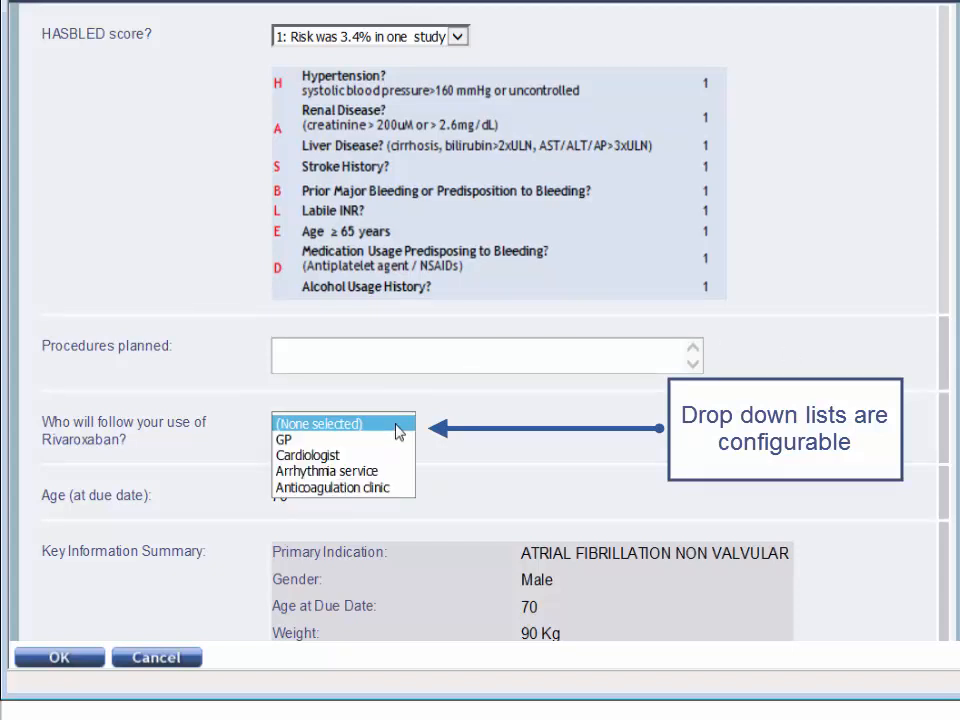
left_click(391, 490)
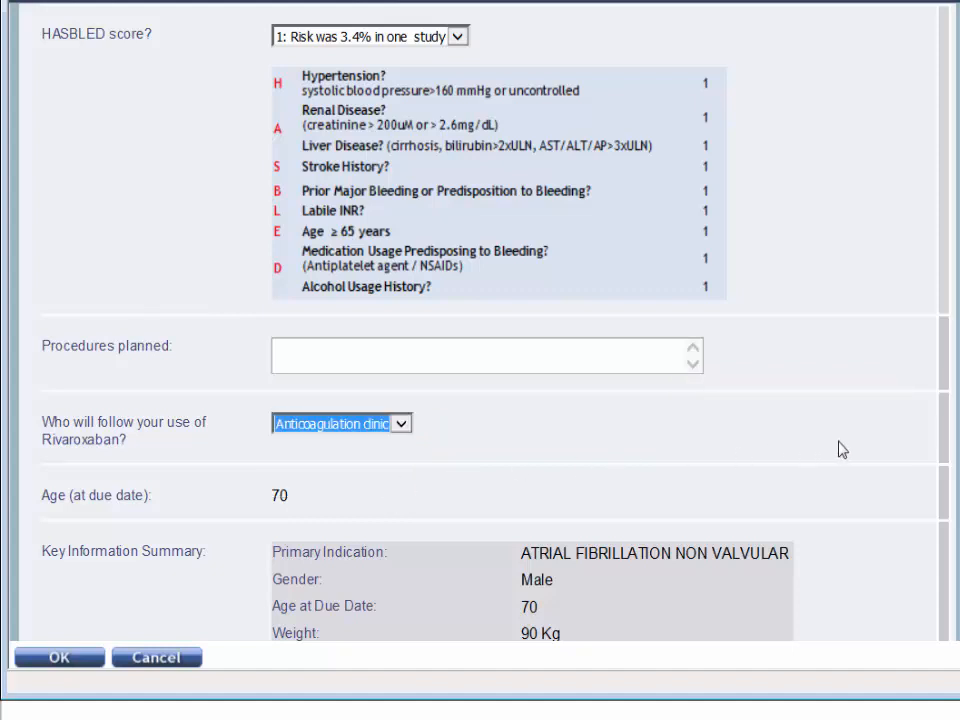
Set the Rivaroxaban dose to Rivaroxaban 20 mg Once Daily, then mark the questionnaire as complete and save it.
scroll(901, 456, "down", 3)
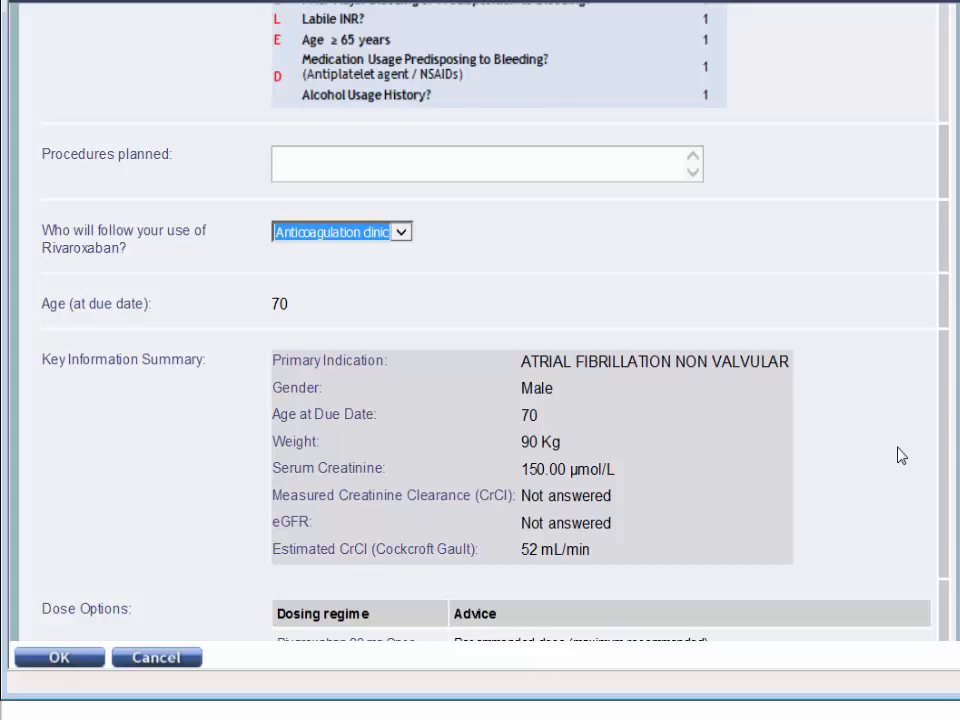
scroll(901, 455, "down", 3)
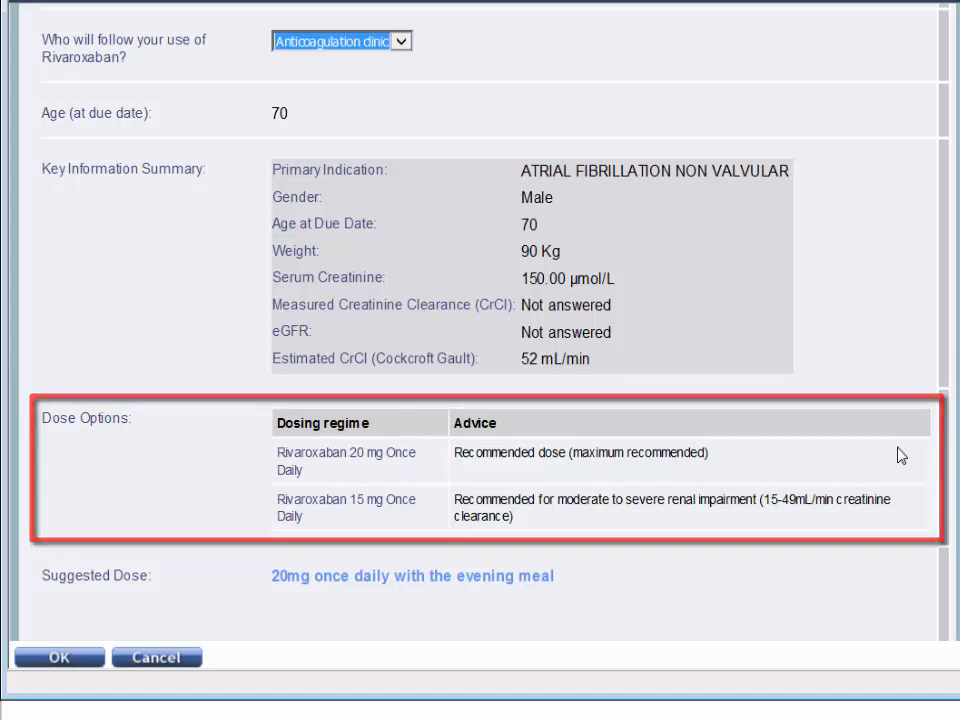
scroll(900, 456, "down", 2)
scroll(899, 455, "down", 2)
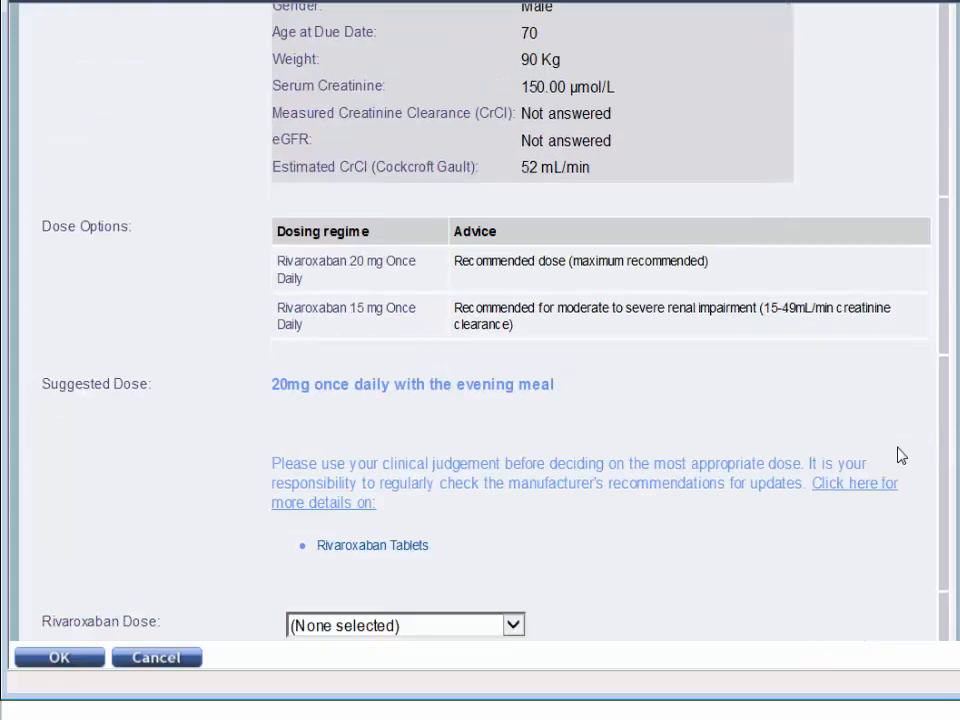
scroll(898, 458, "down", 2)
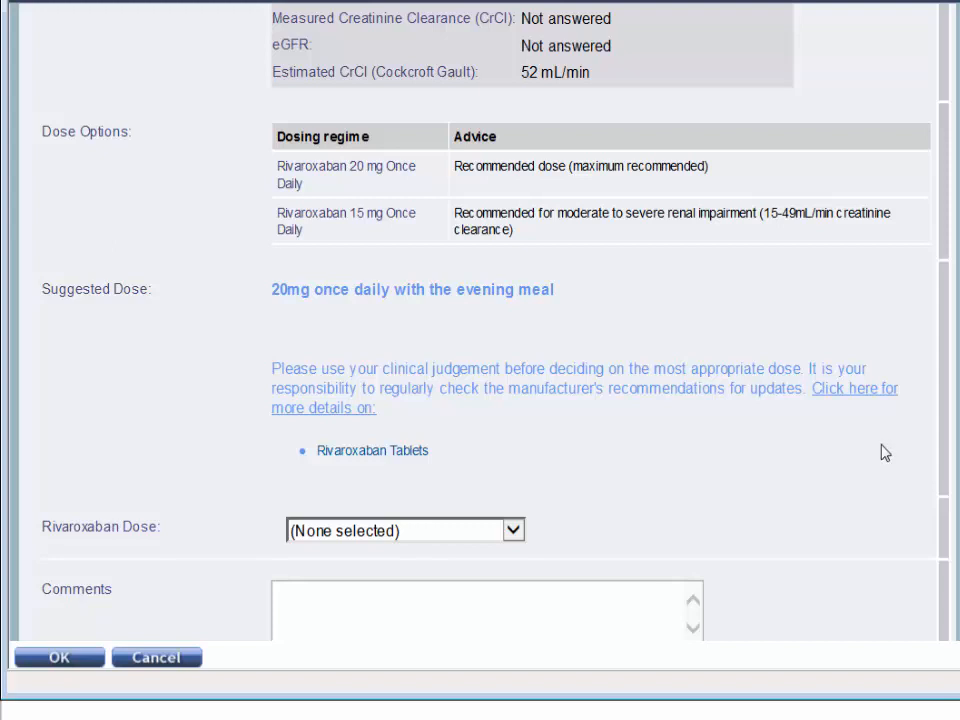
left_click(516, 531)
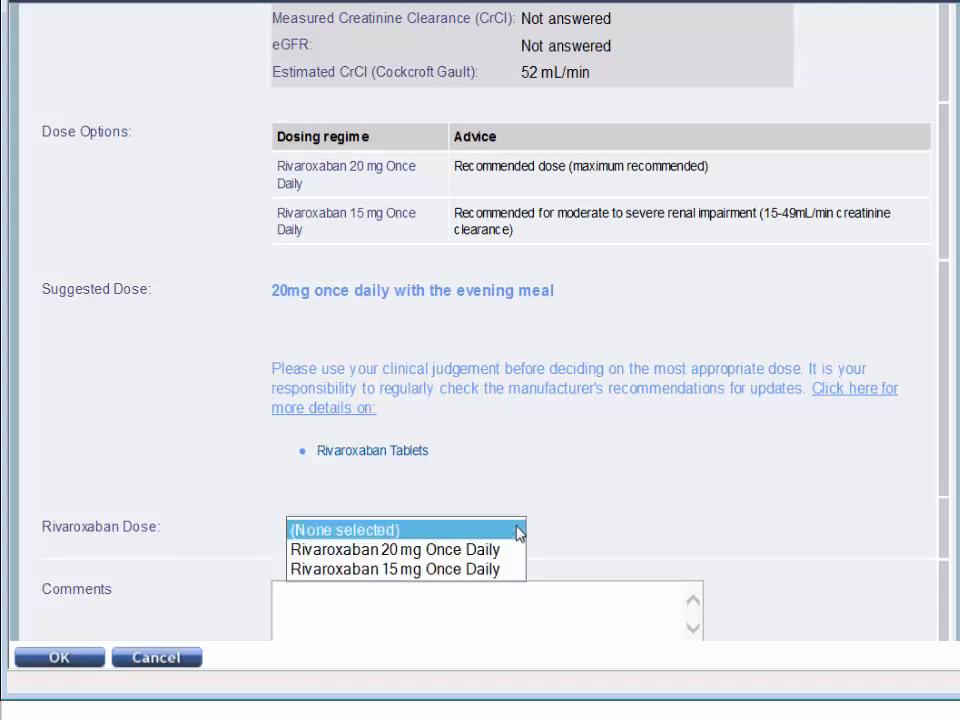
left_click(491, 551)
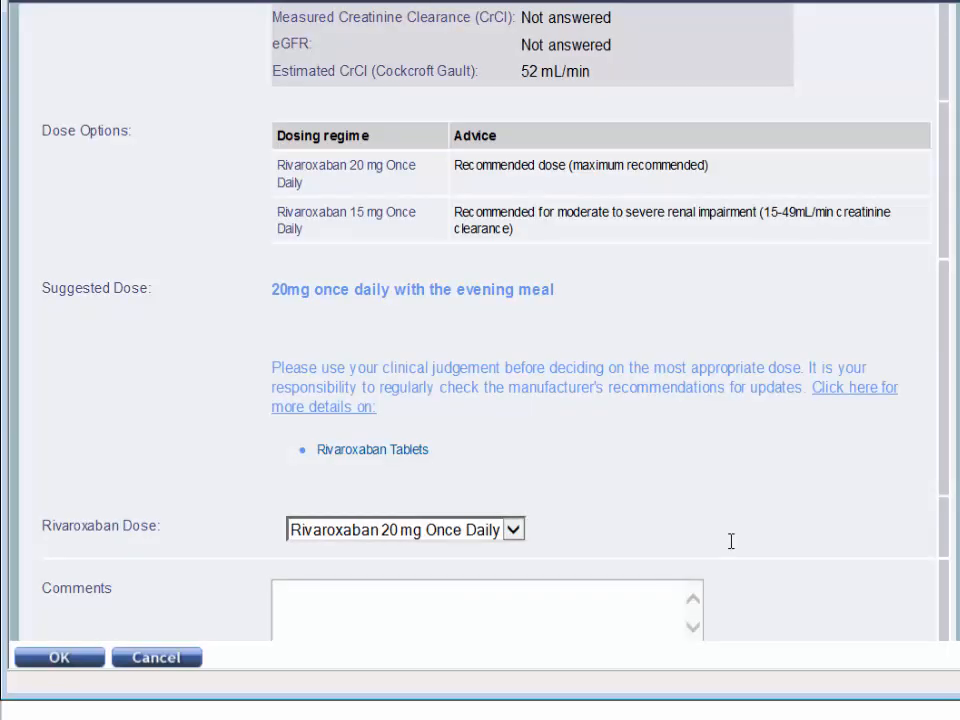
scroll(731, 541, "down", 3)
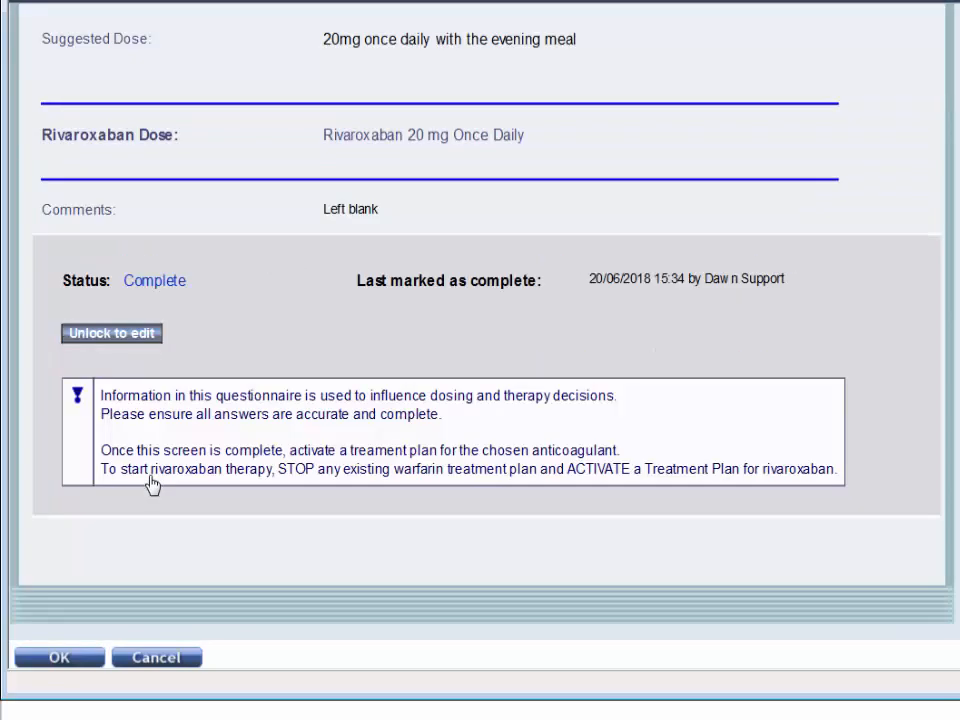
left_click(80, 662)
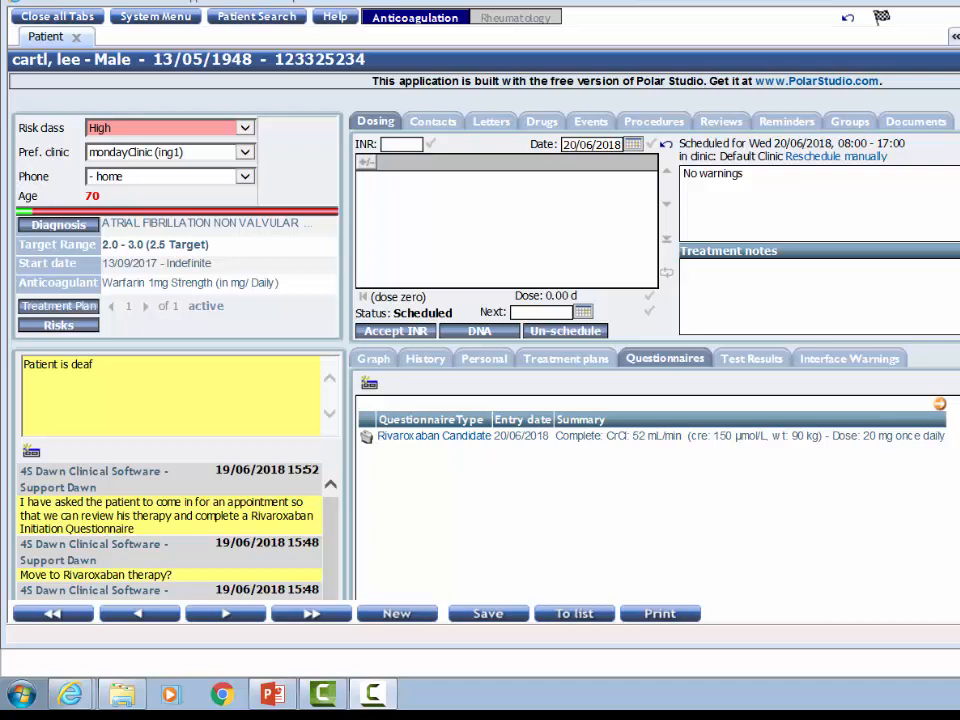
Stop the patient's active warfarin treatment plan without an explanation and dismiss the resulting notice.
left_click(65, 311)
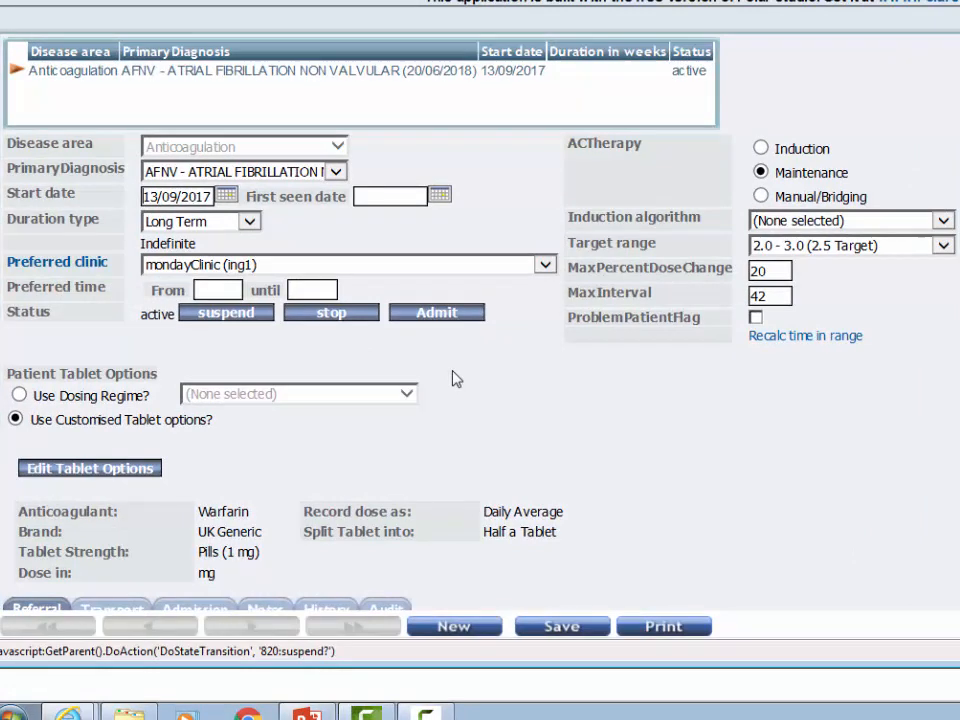
left_click(339, 314)
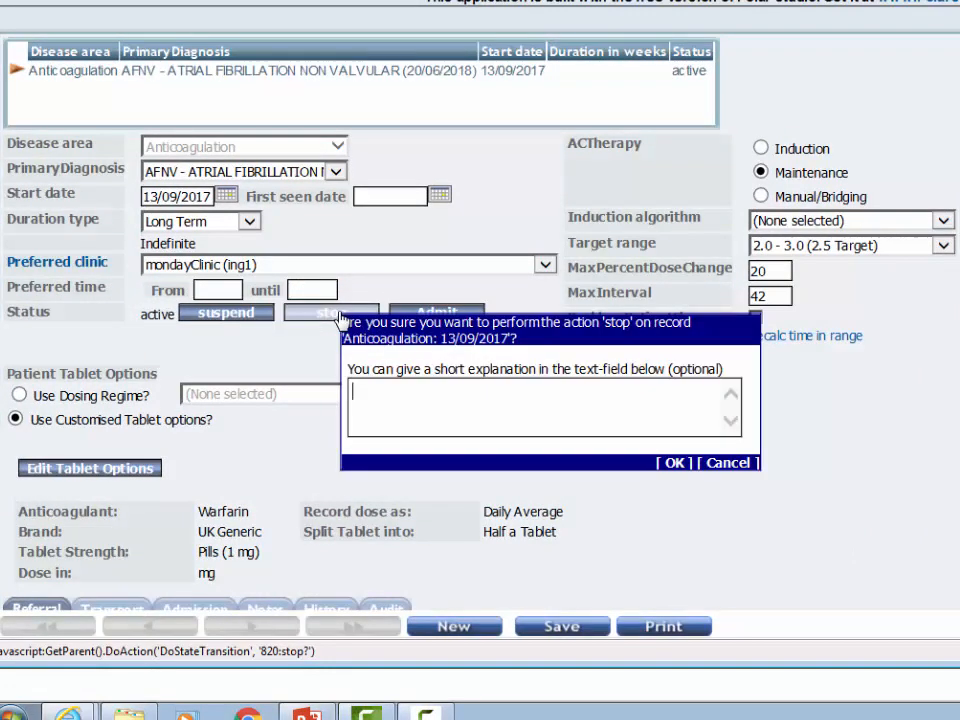
left_click(674, 463)
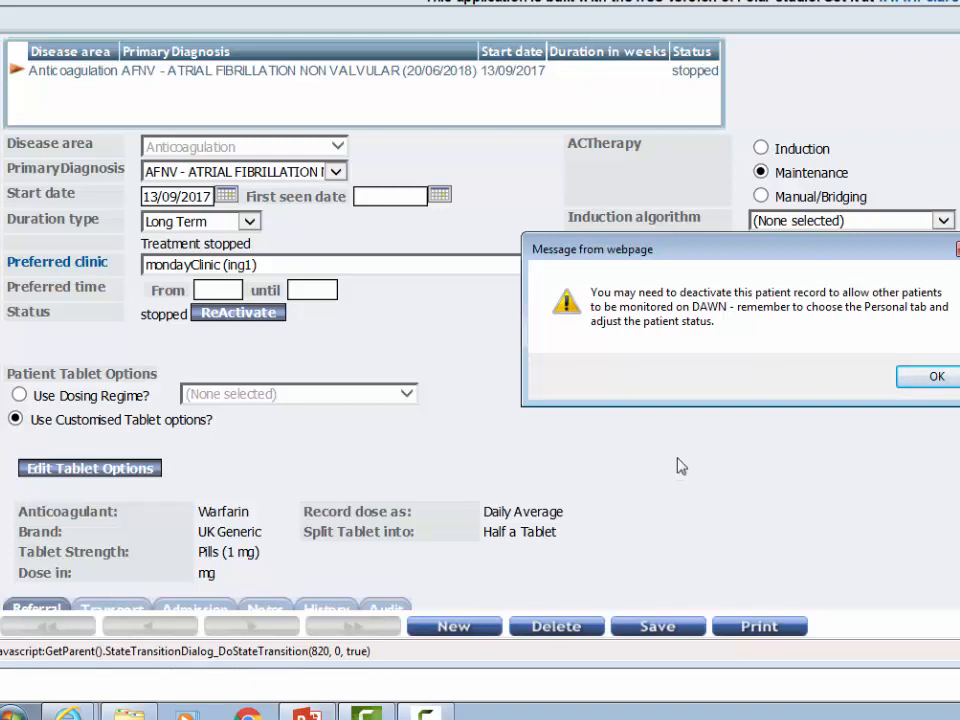
left_click(927, 377)
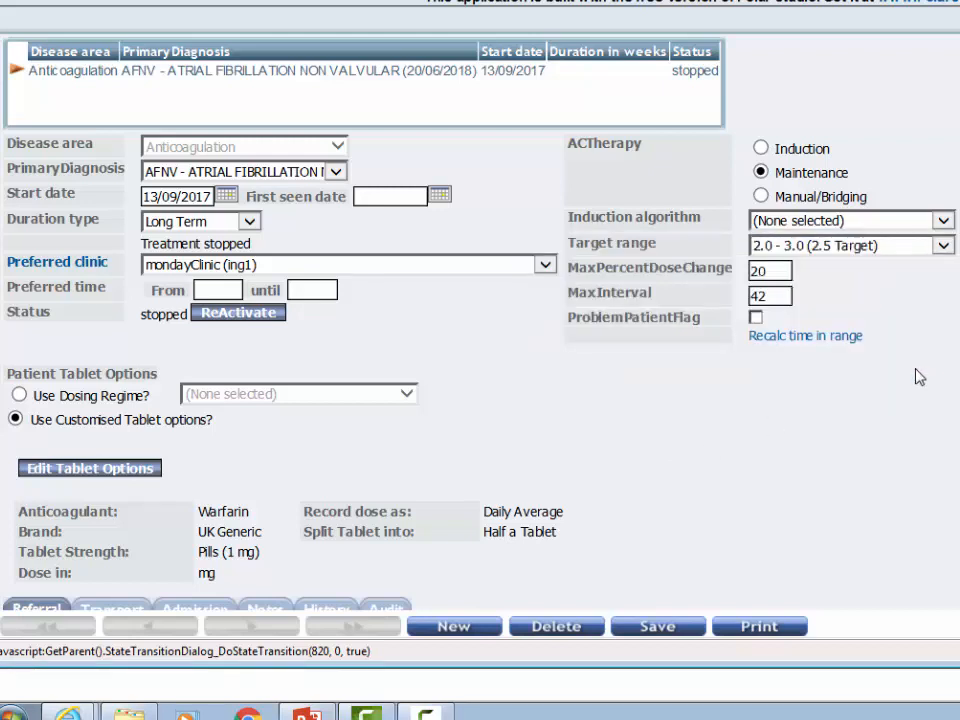
Create a new treatment plan with primary diagnosis AFNV - ATRIAL FIBRILLATION NON VALVULAR and a Long Term duration.
left_click(455, 628)
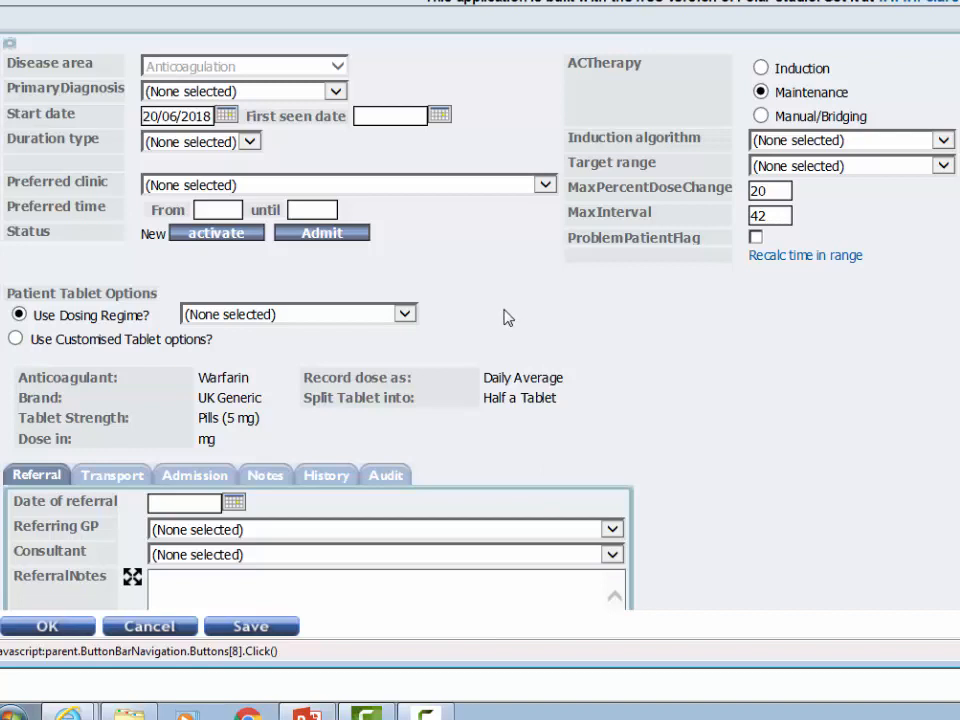
left_click(335, 91)
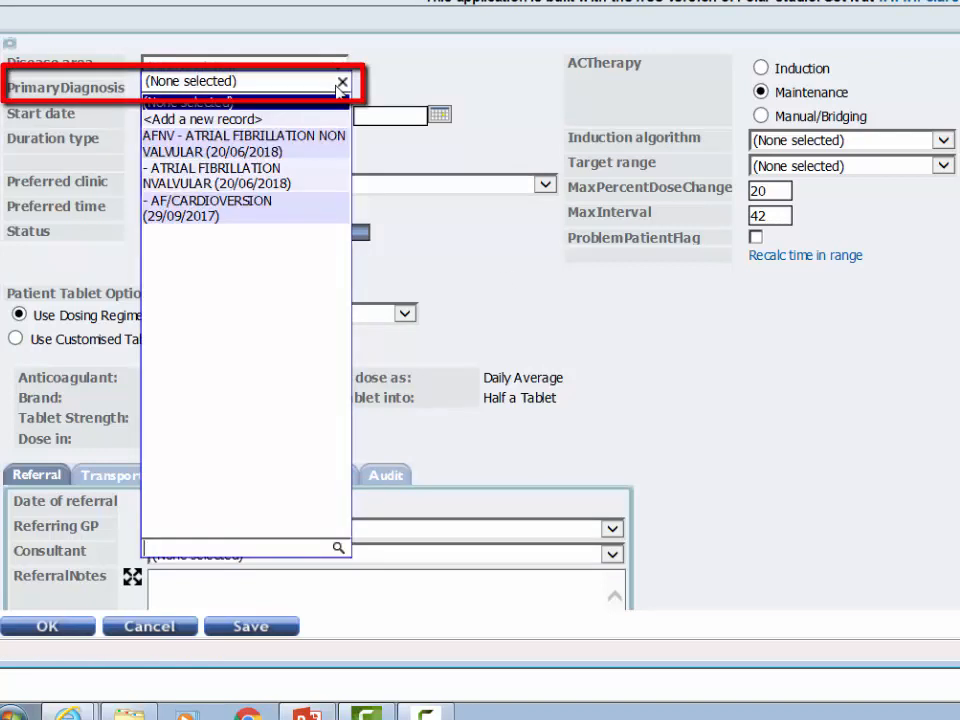
left_click(249, 146)
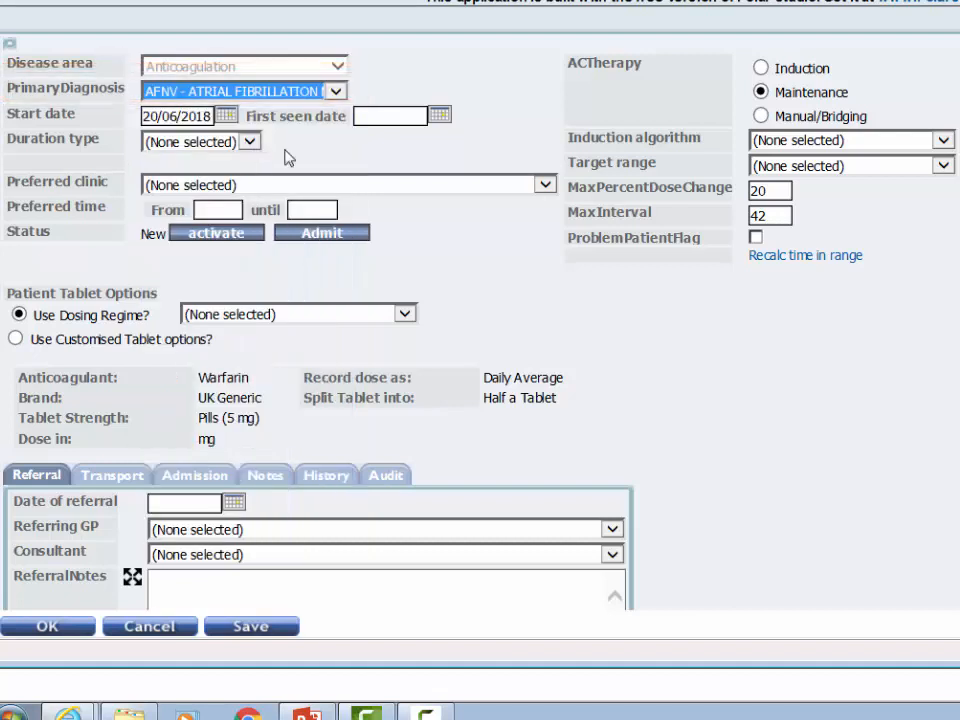
left_click(253, 145)
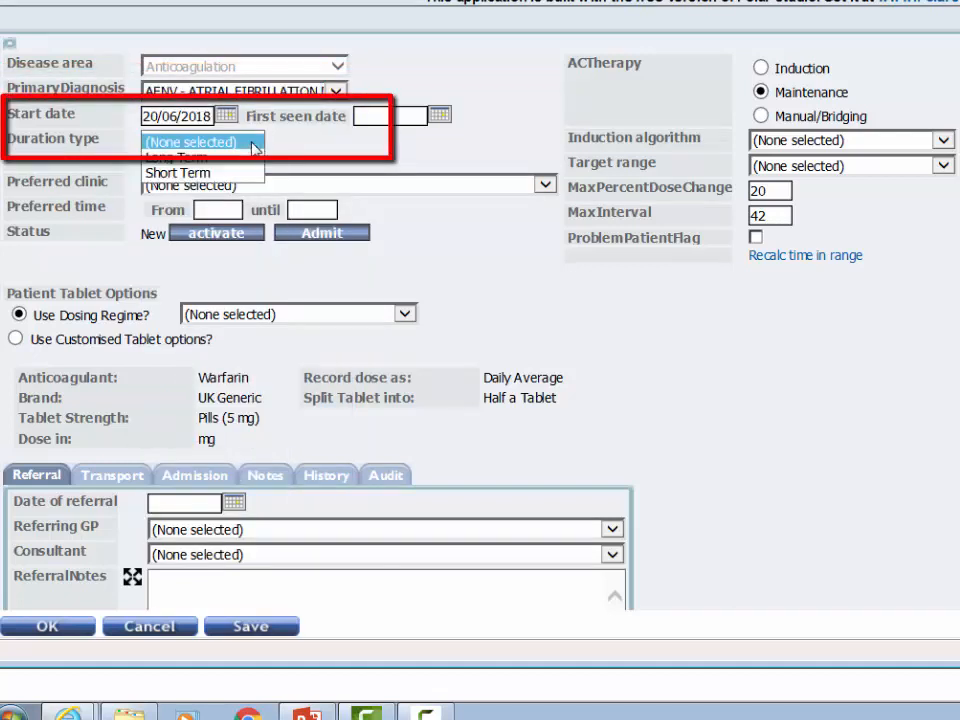
left_click(214, 158)
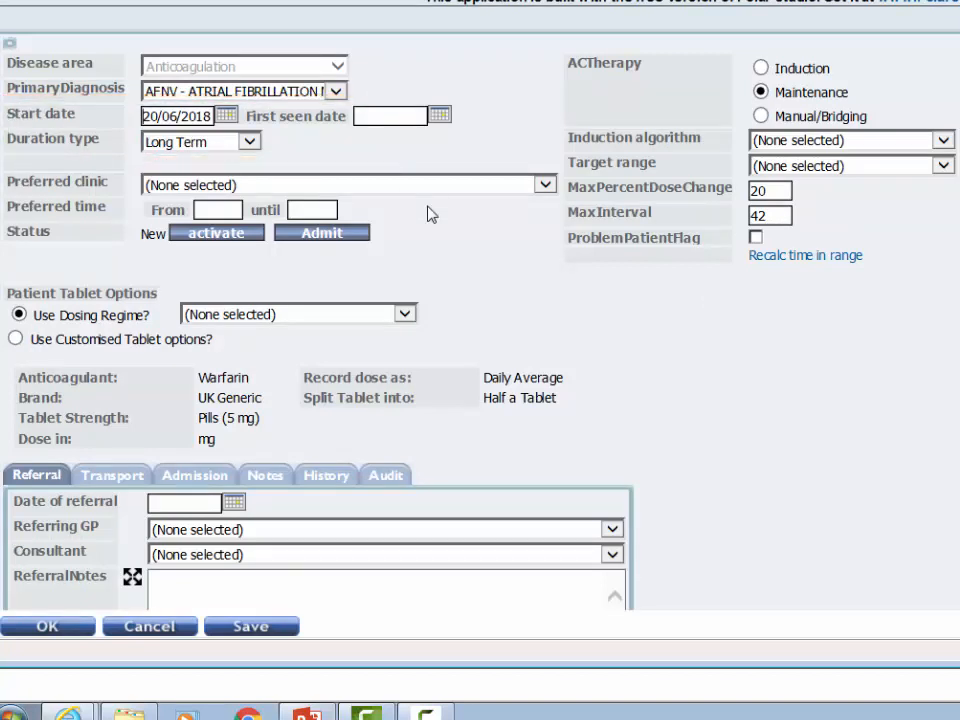
Set the new plan's target range to Non-VKA and its dosing regime to Rivaroxaban 20 mg Once Daily.
left_click(943, 167)
left_click(795, 120)
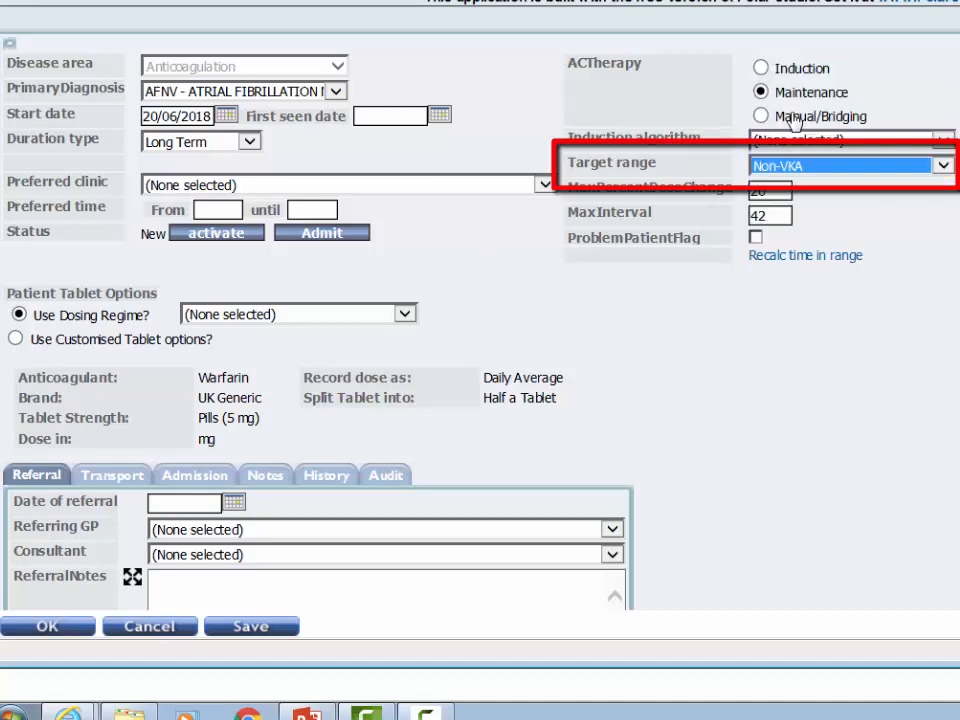
left_click(679, 329)
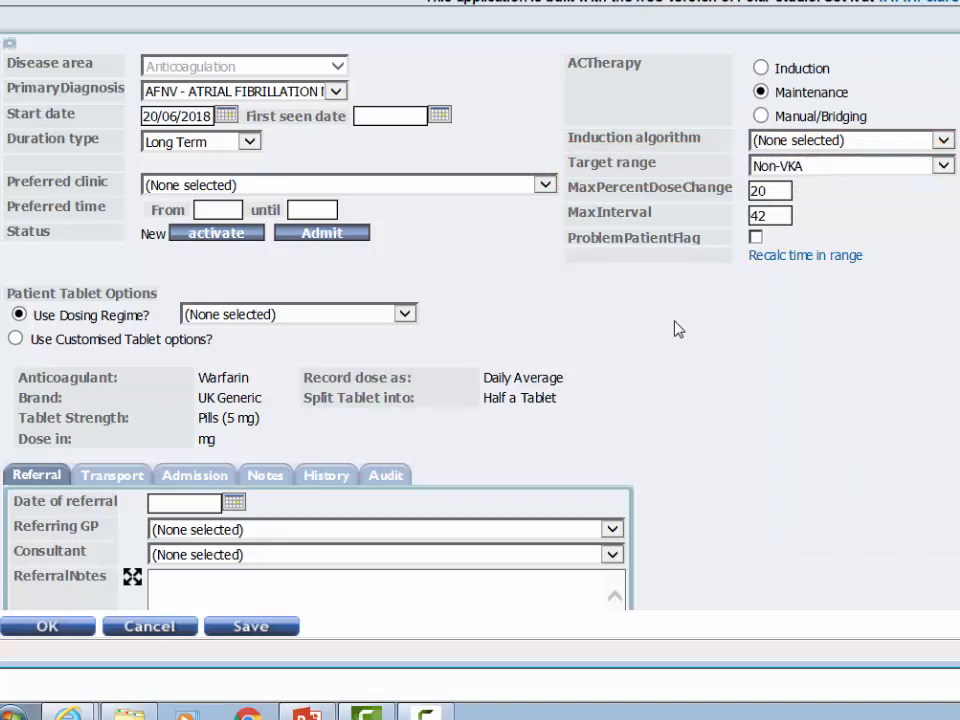
left_click(404, 315)
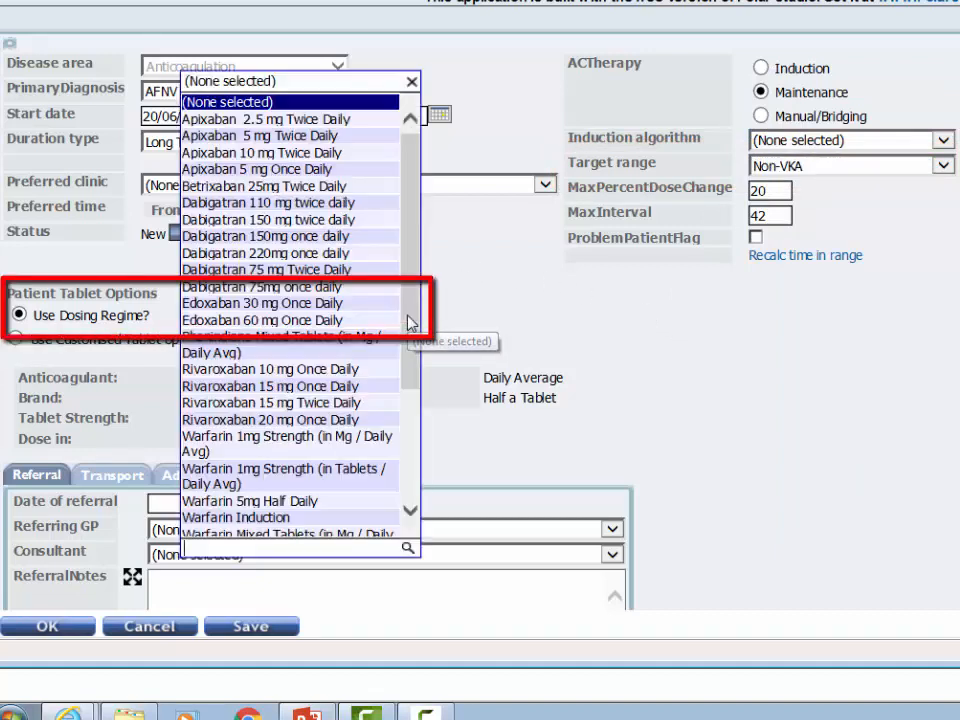
left_click(313, 422)
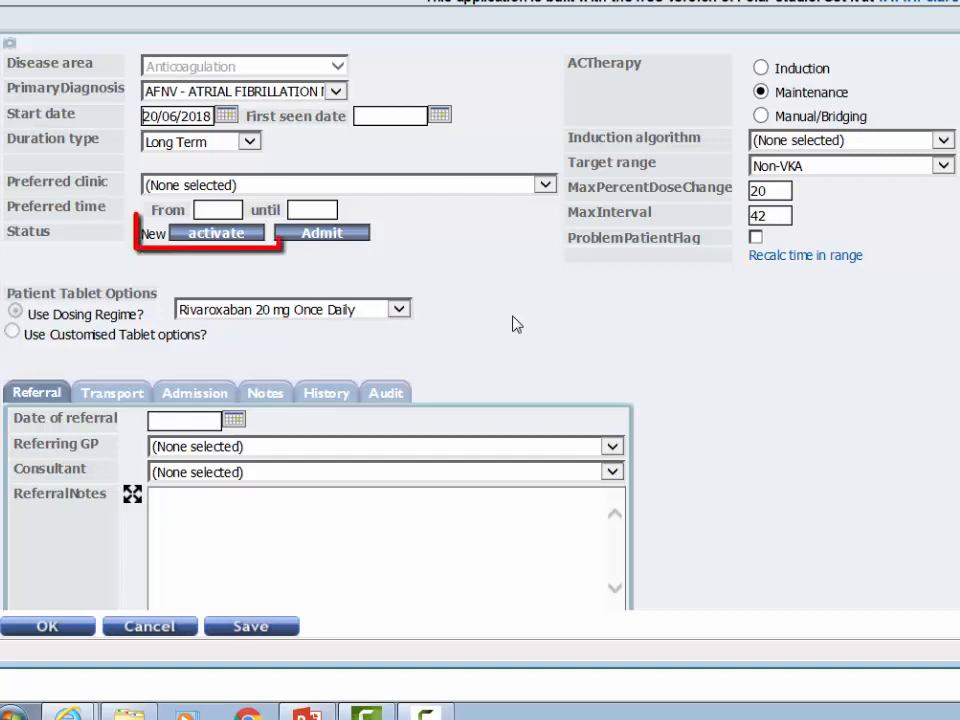
Activate the new rivaroxaban treatment plan without an explanation.
left_click(203, 235)
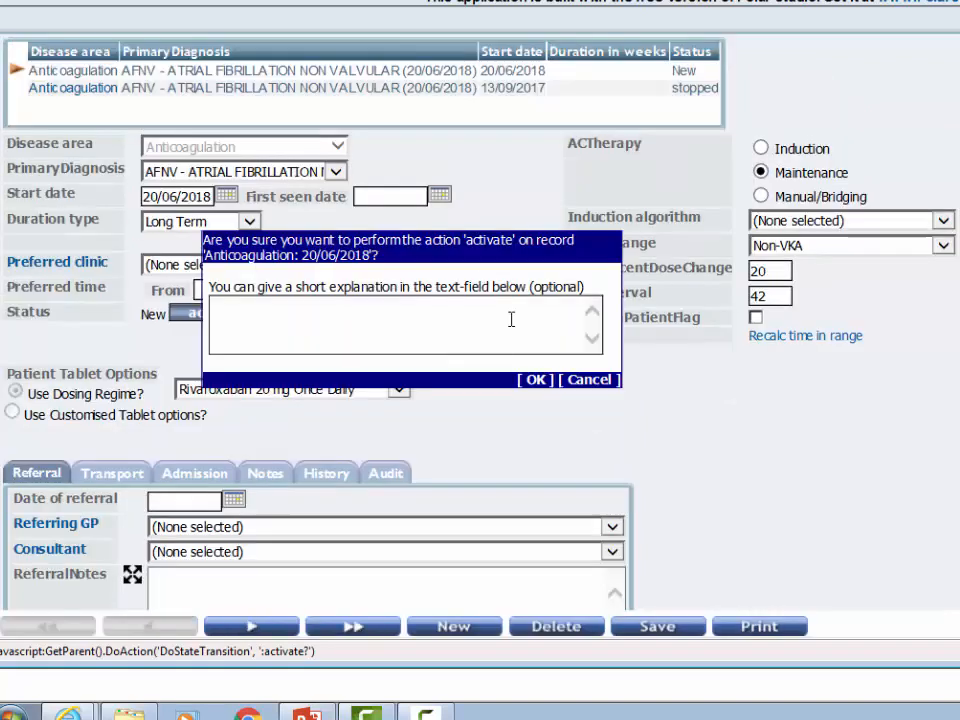
left_click(531, 379)
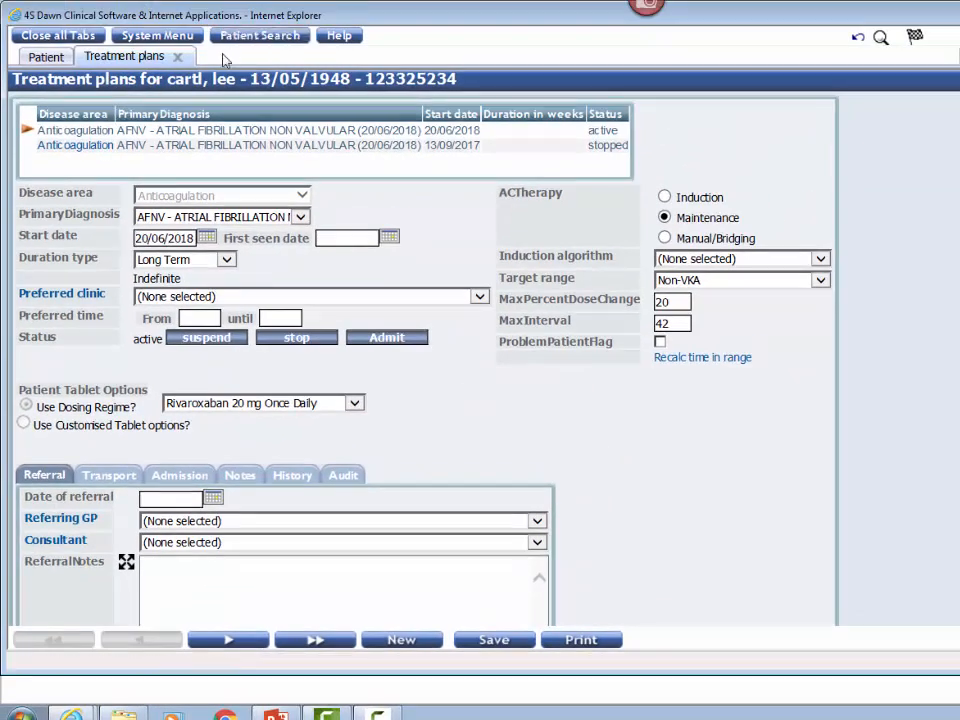
Close the treatment plans and view the previous warfarin treatment plan on the patient record.
left_click(177, 57)
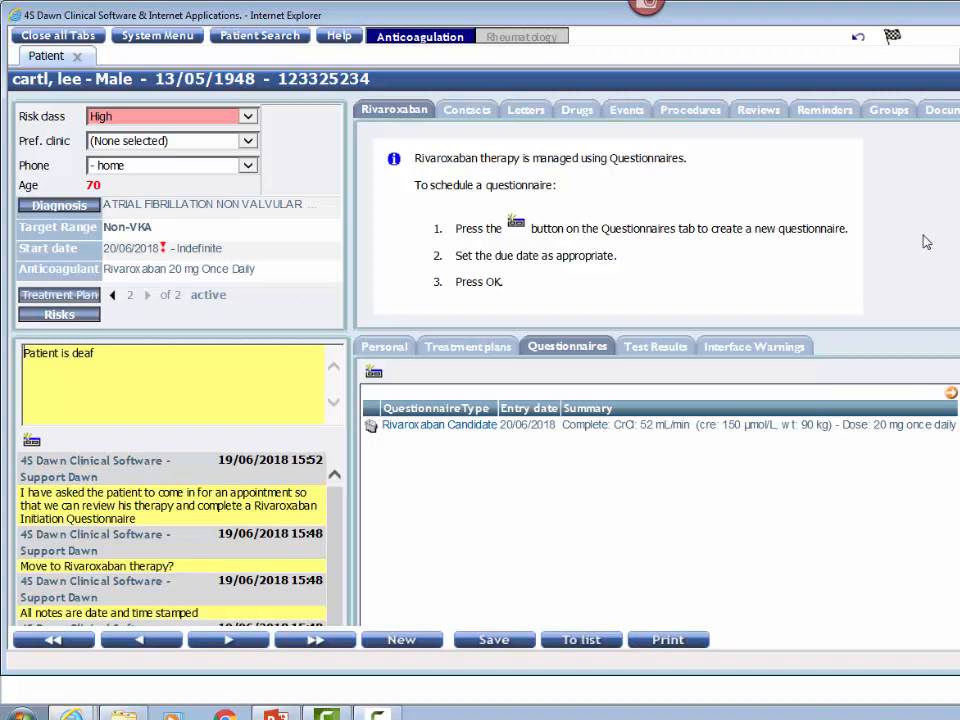
left_click(114, 298)
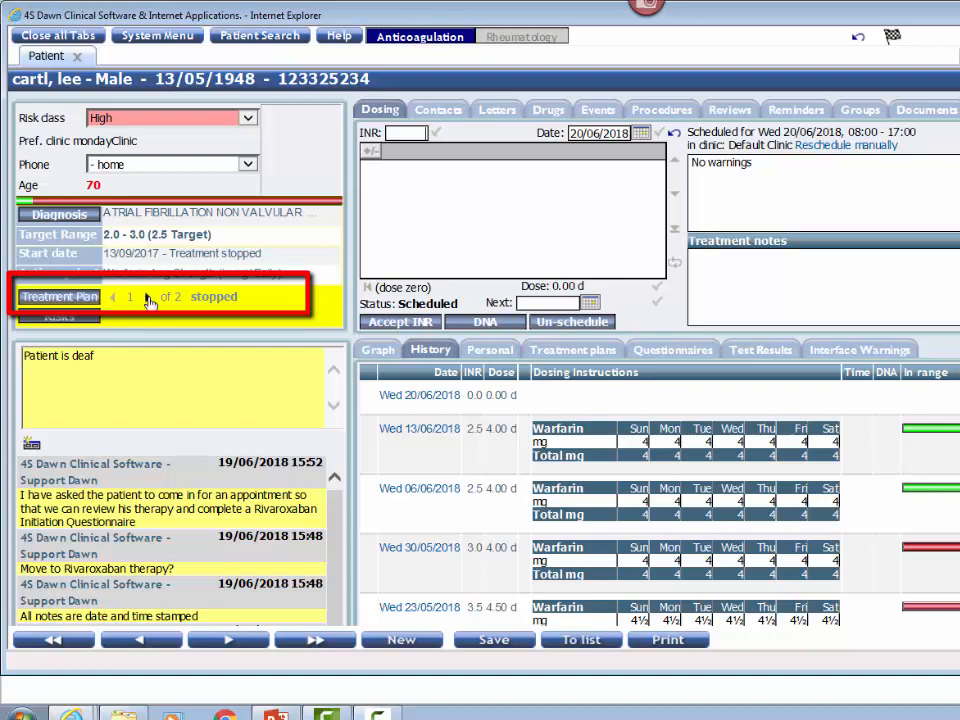
Switch the patient record to the active rivaroxaban treatment plan and add a Rivaroxaban Follow Up questionnaire.
left_click(148, 299)
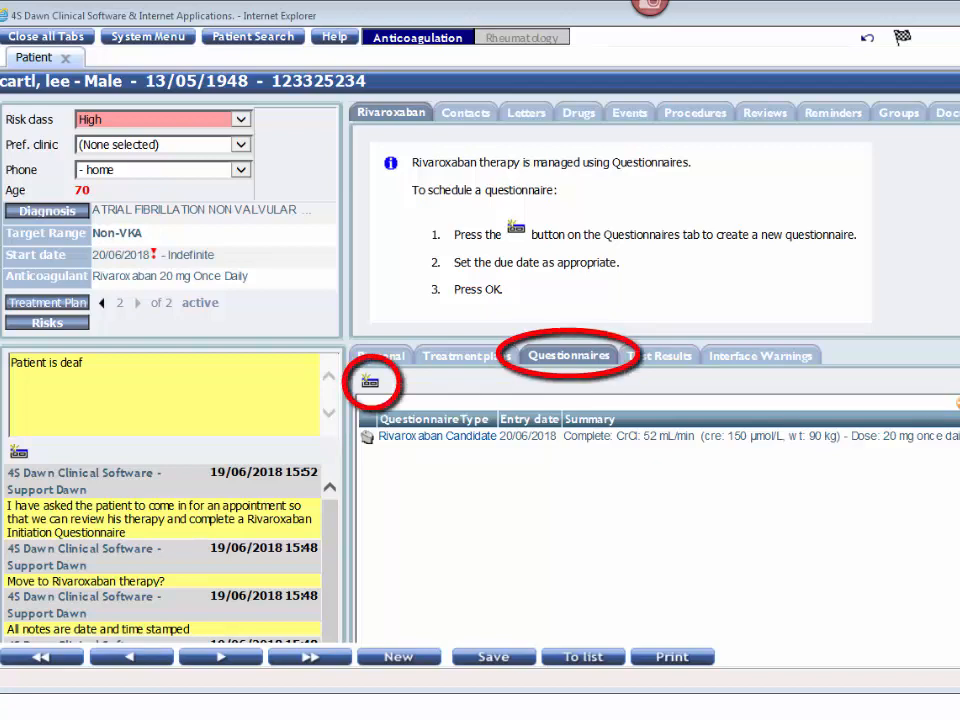
left_click(371, 388)
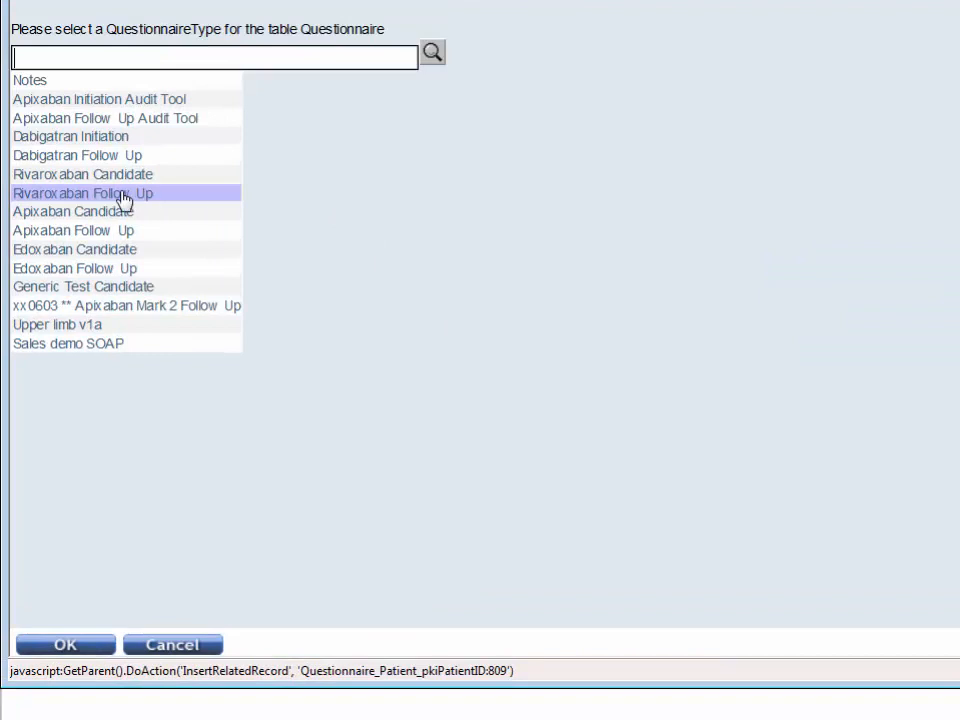
left_click(122, 200)
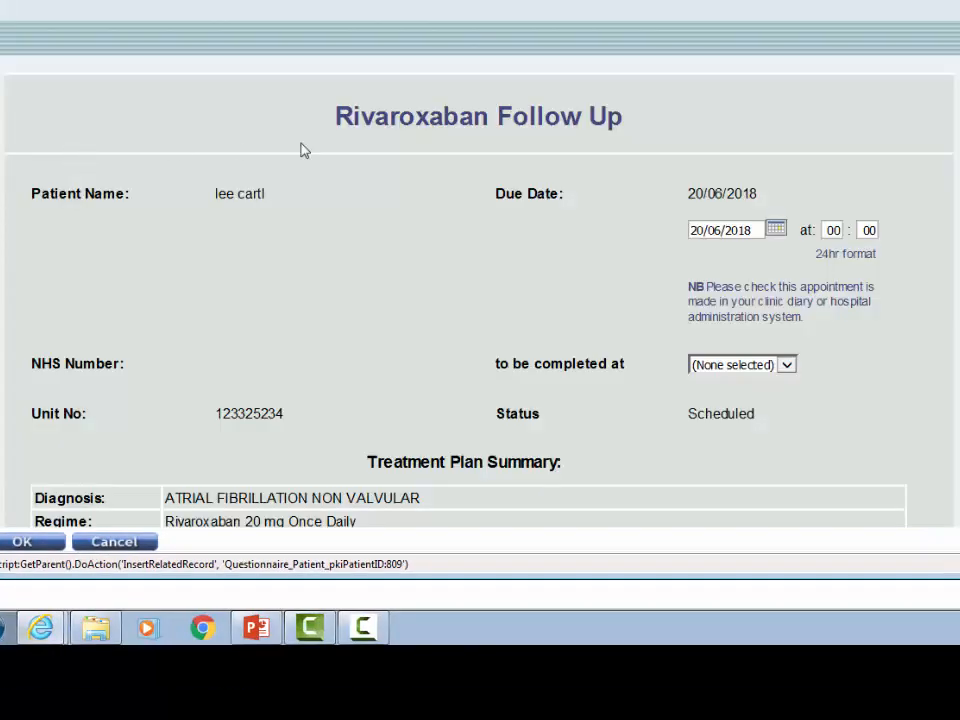
Schedule the follow-up questionnaire for 19/09/2018 and save it to the patient record.
left_click(779, 231)
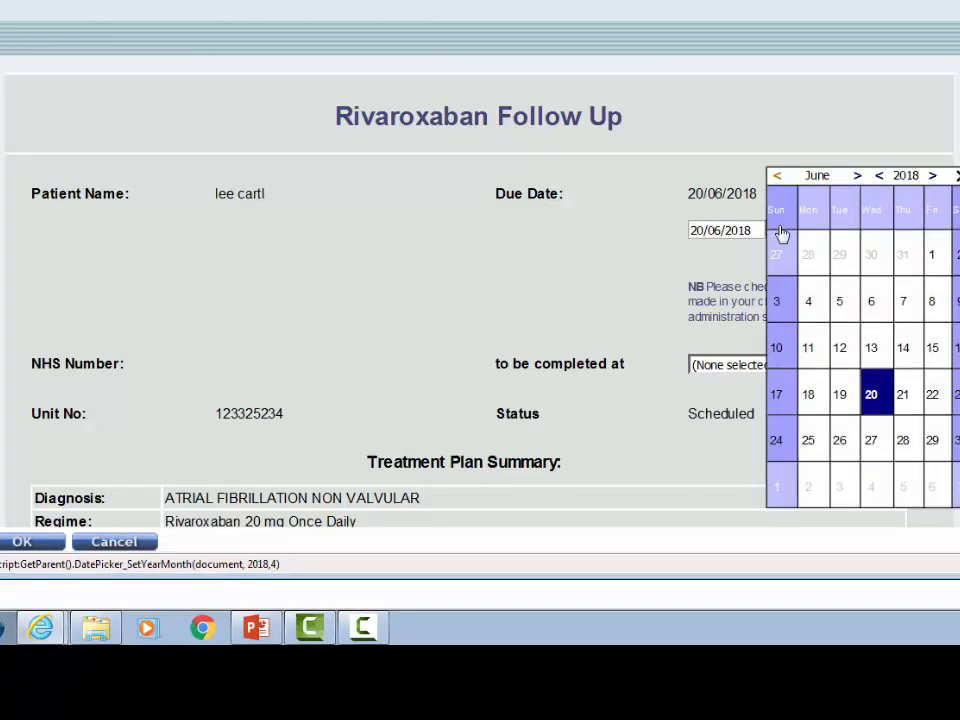
left_click(858, 177)
left_click(858, 177)
left_click(858, 177)
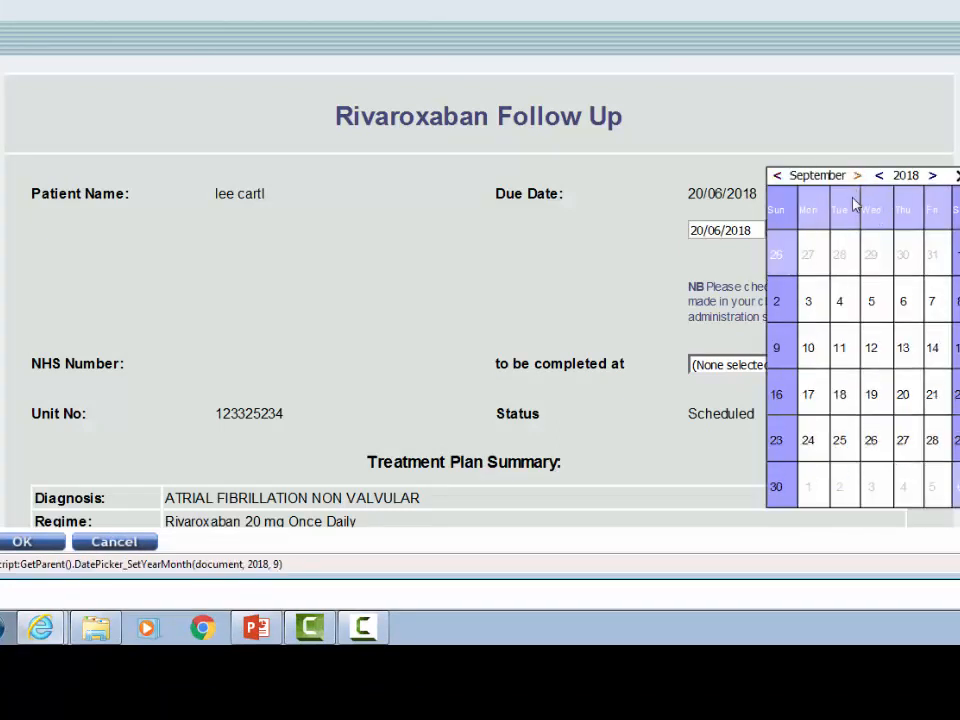
left_click(872, 396)
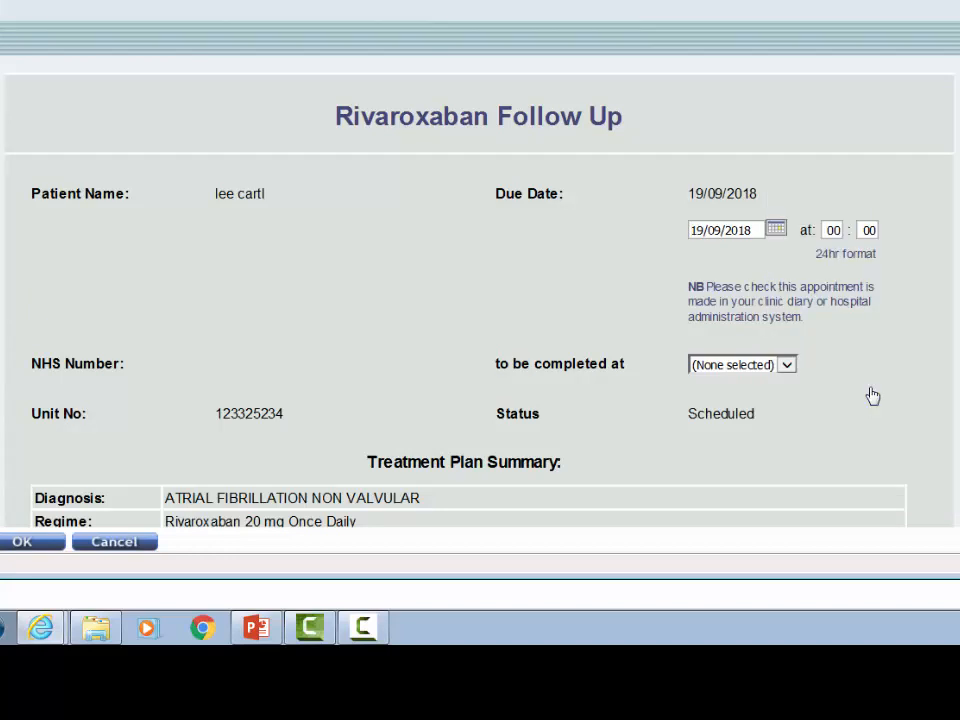
left_click(43, 543)
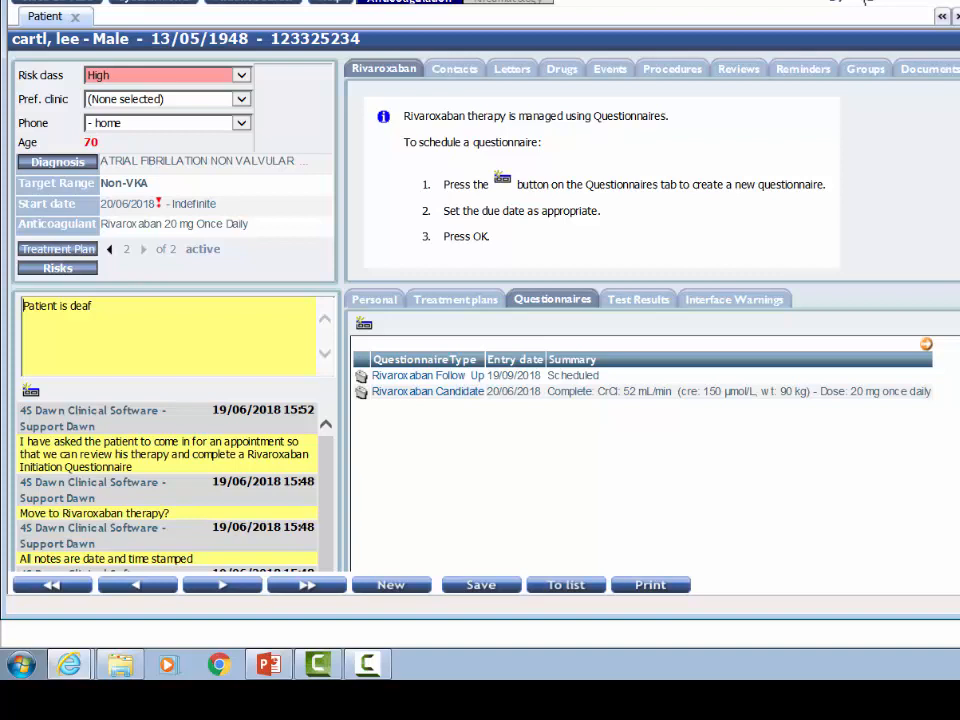
Open the scheduled Rivaroxaban Follow Up questionnaire and set its visit type to In Person.
left_click(413, 377)
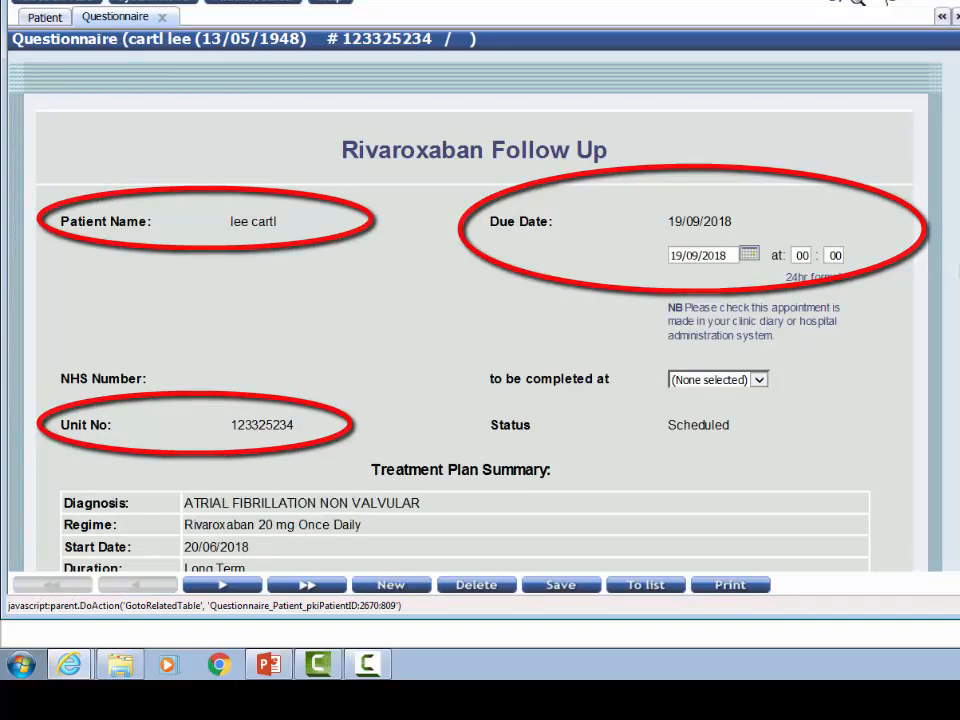
scroll(475, 330, "down", 3)
scroll(475, 330, "down", 2)
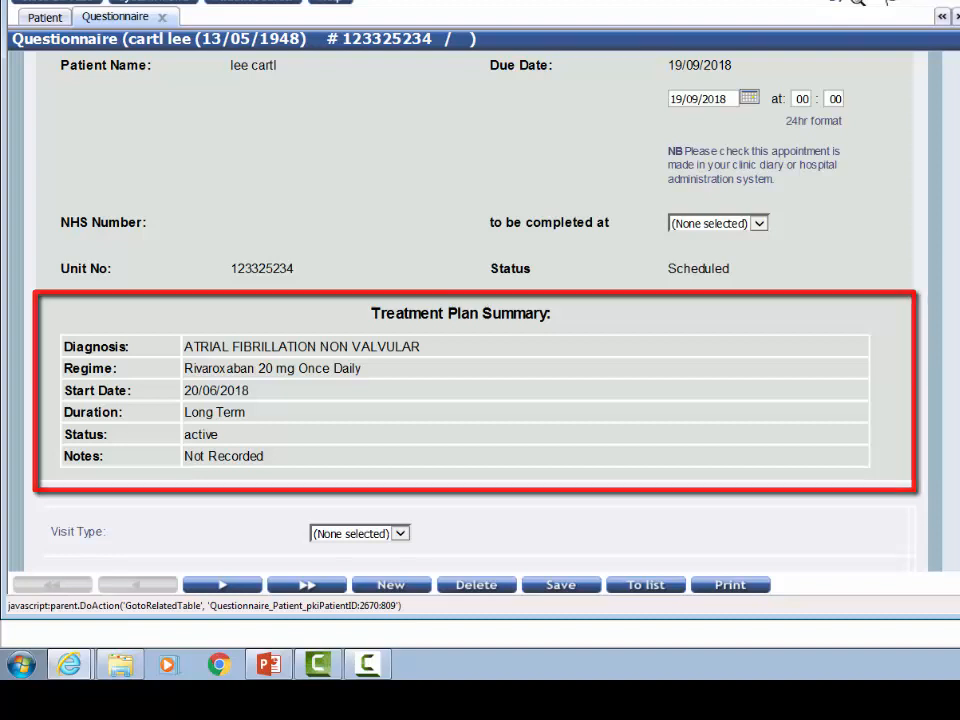
scroll(472, 310, "down", 2)
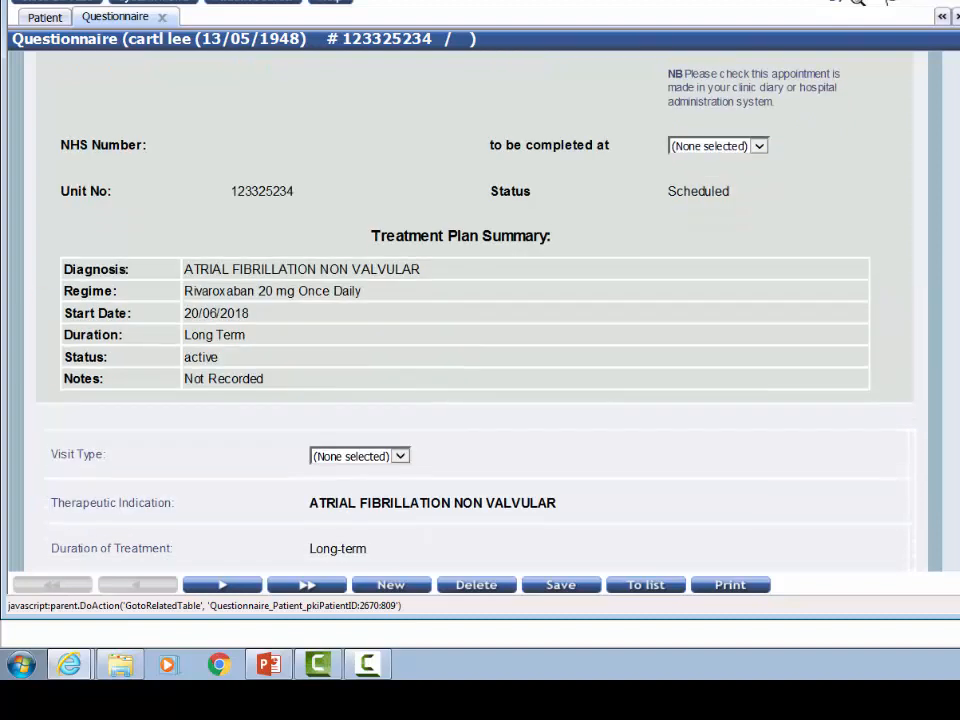
scroll(472, 310, "down", 2)
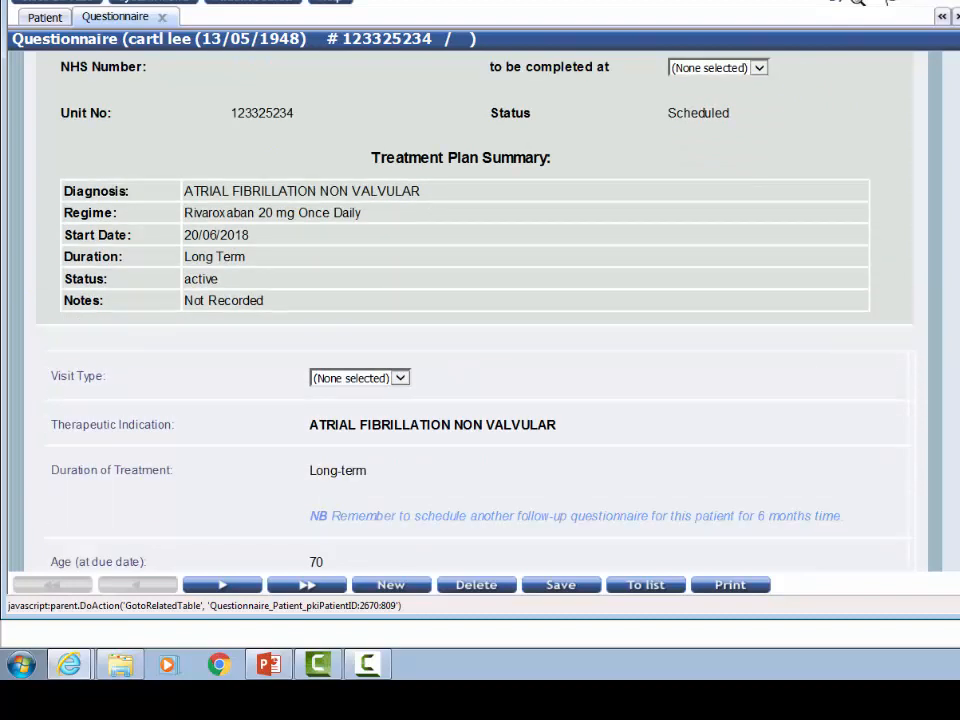
scroll(677, 233, "down", 2)
left_click(400, 298)
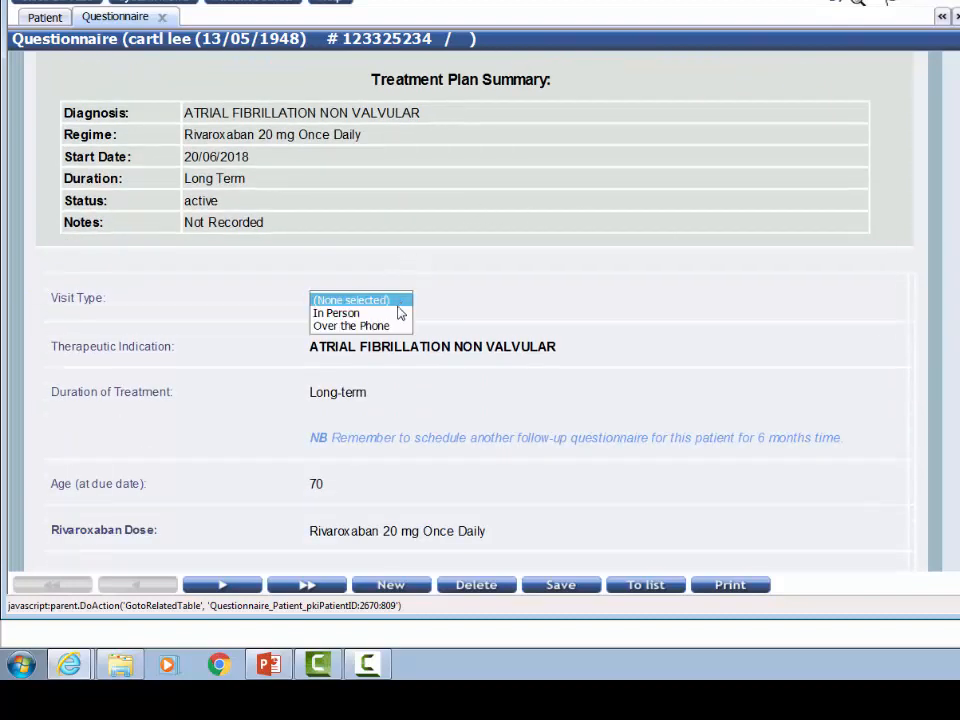
left_click(340, 313)
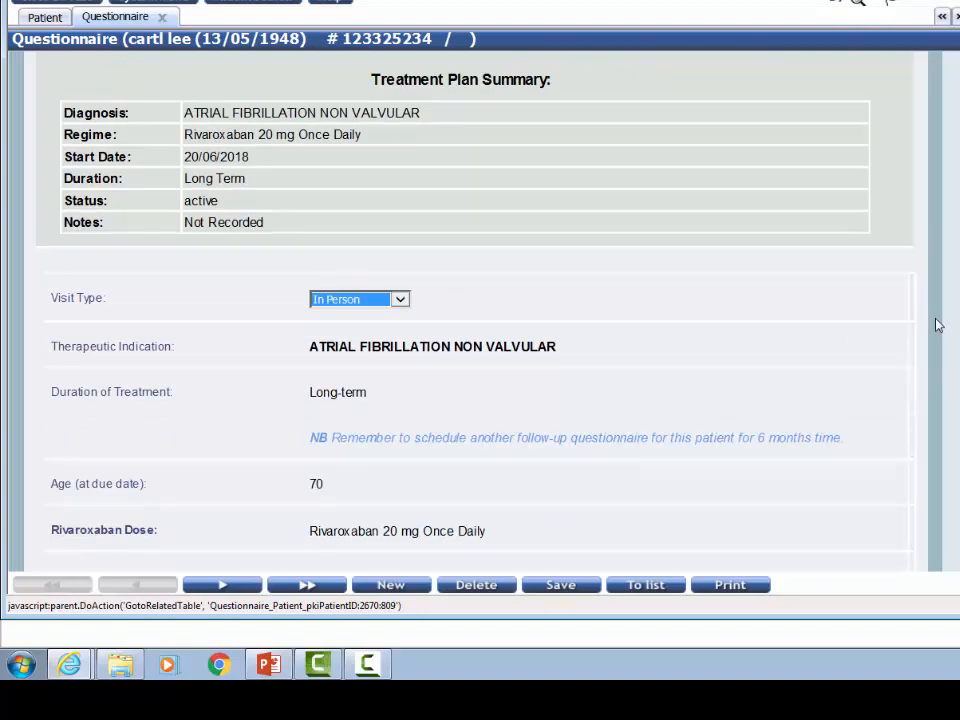
Answer Yes to taking the correct dose every day and No to both taking too many tablets and missing doses.
scroll(937, 325, "down", 5)
scroll(936, 326, "up", 1)
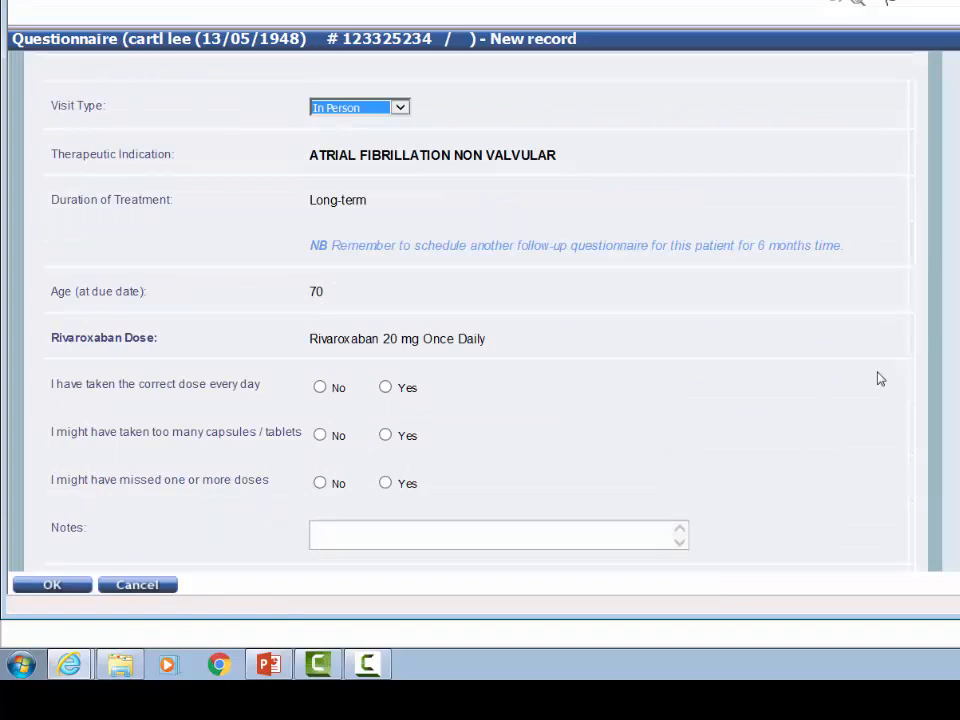
scroll(880, 379, "down", 3)
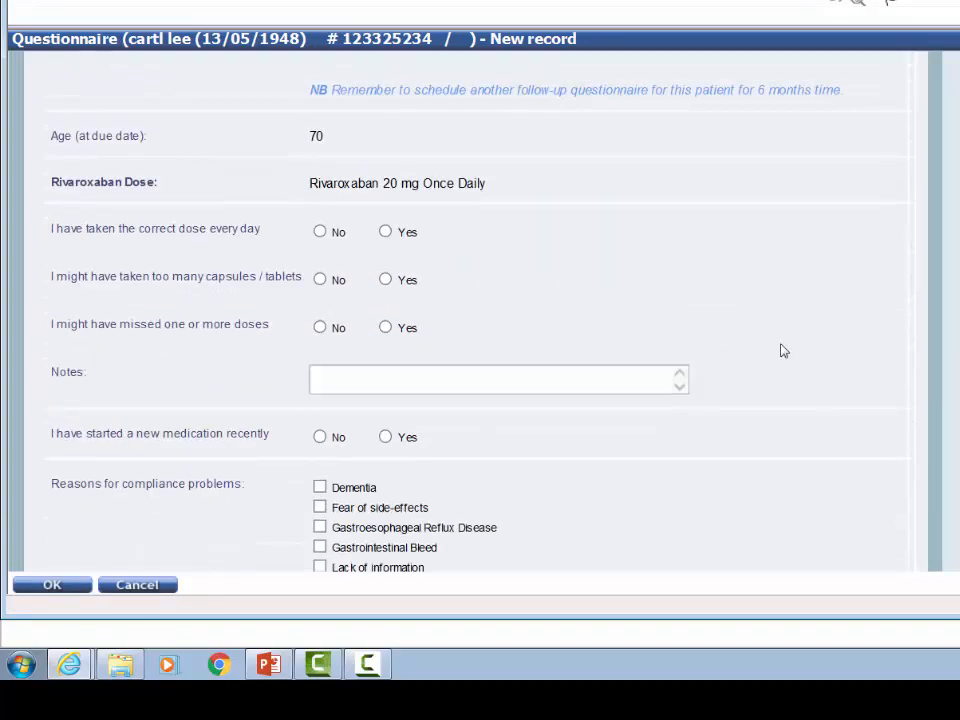
left_click(385, 231)
left_click(320, 279)
left_click(320, 327)
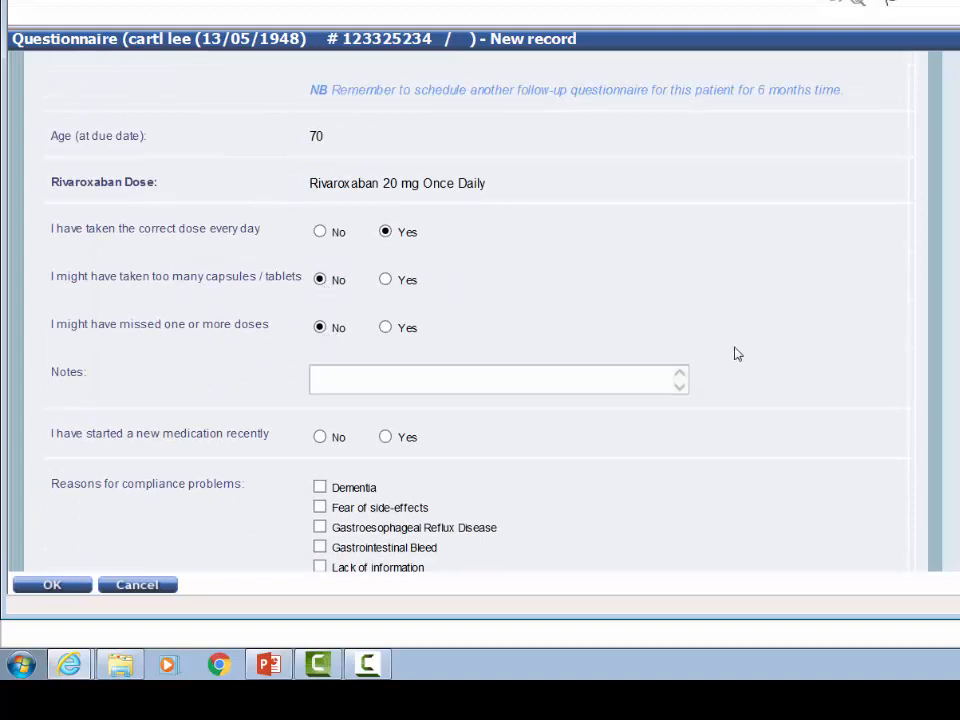
Record Anaemia as a reported adverse event, then open the linked Yellow Card reporting site and close it again.
scroll(743, 355, "down", 3)
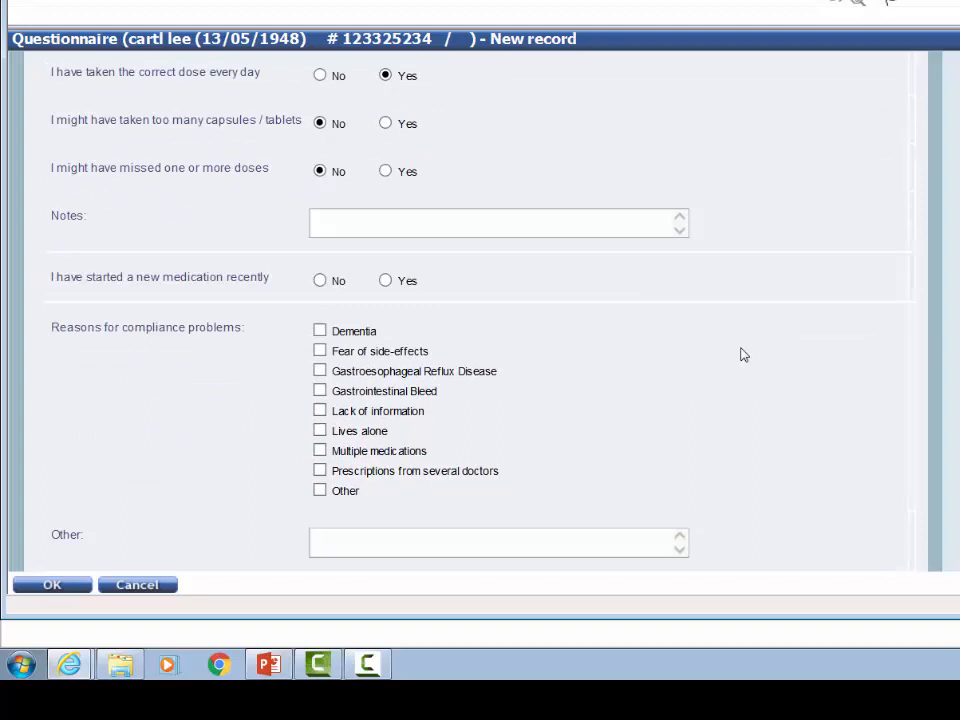
scroll(743, 355, "down", 2)
scroll(743, 355, "down", 4)
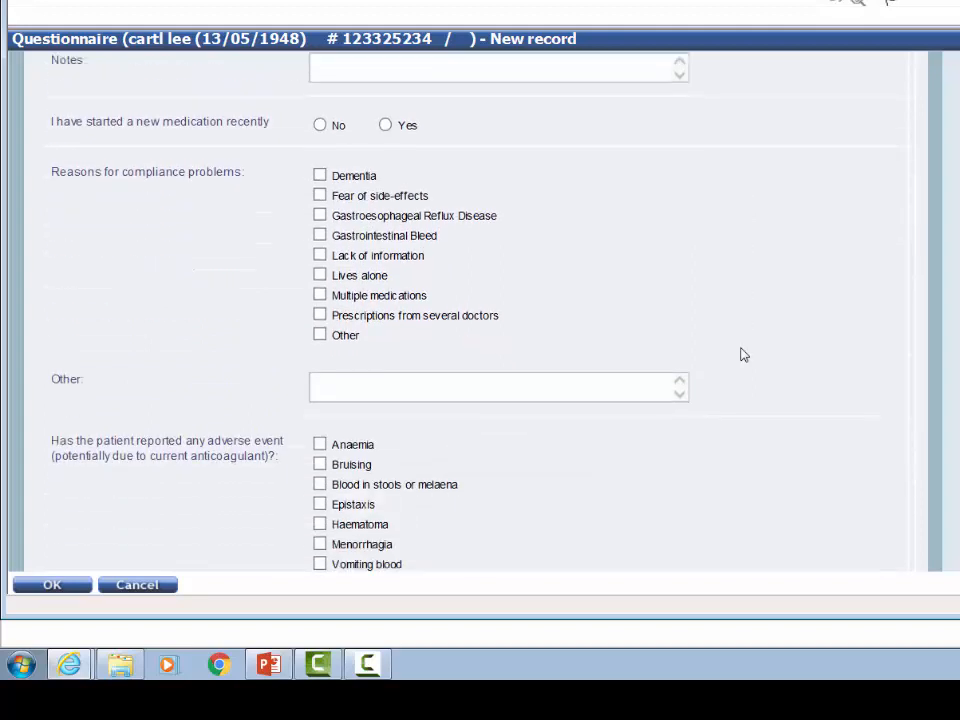
scroll(743, 355, "down", 3)
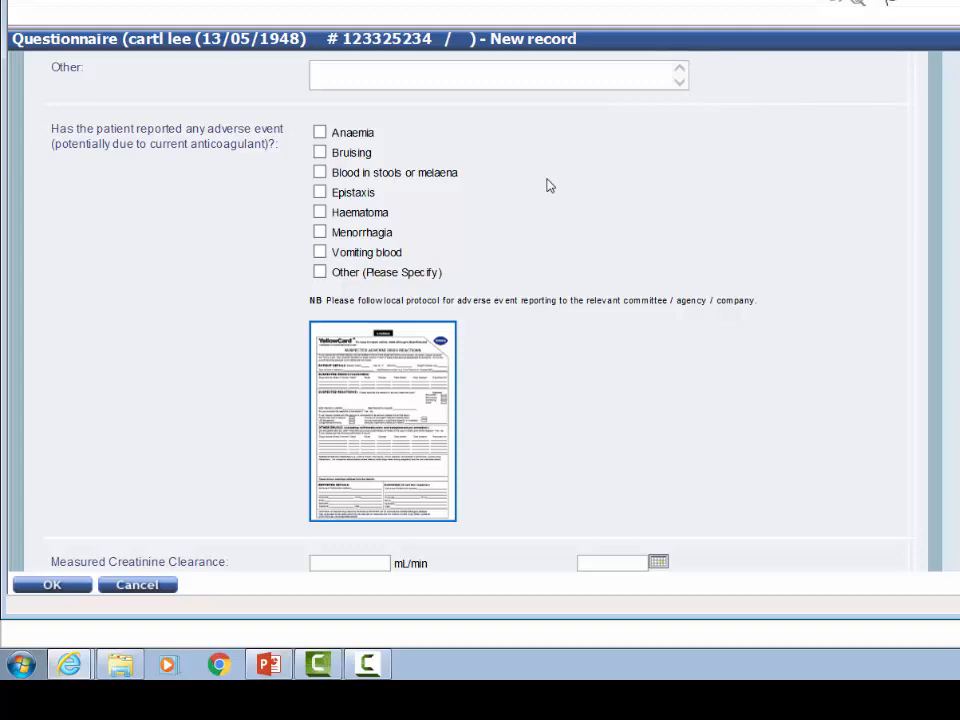
left_click(319, 132)
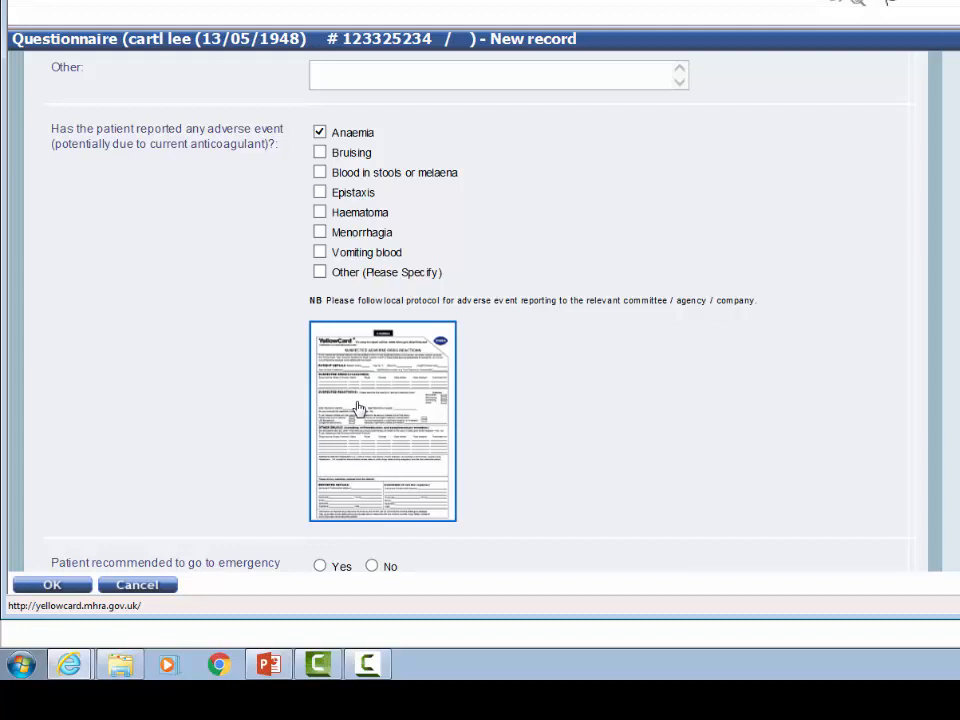
left_click(359, 408)
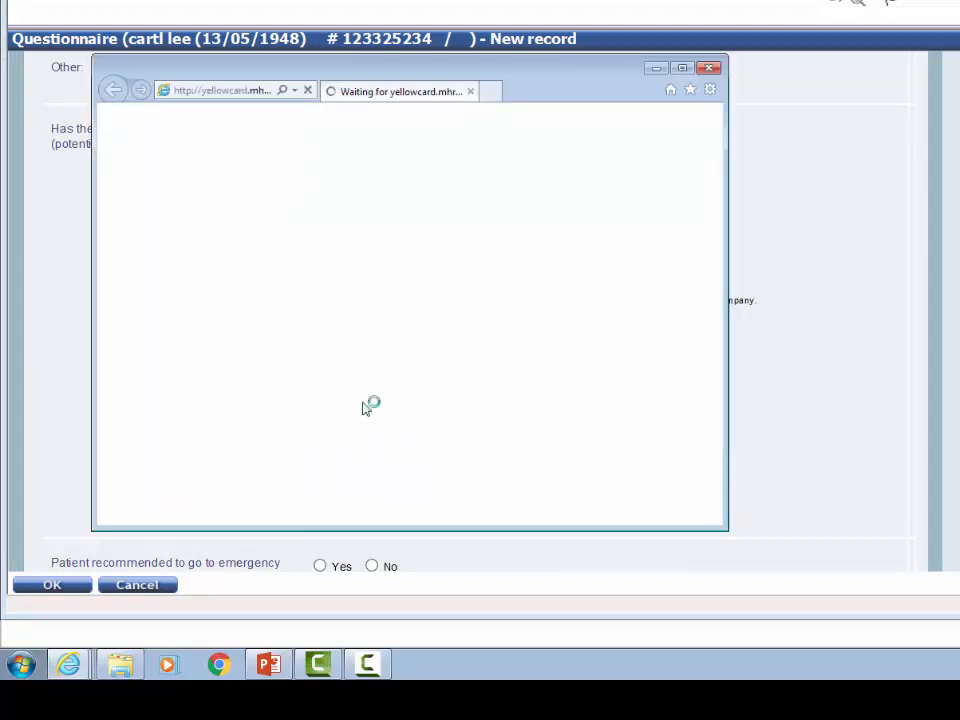
key("alt+F4")
Enter a serum creatinine of 150 µmol/L and a body weight of 95 kg, and calculate the Cockcroft-Gault CrCl.
scroll(846, 246, "down", 3)
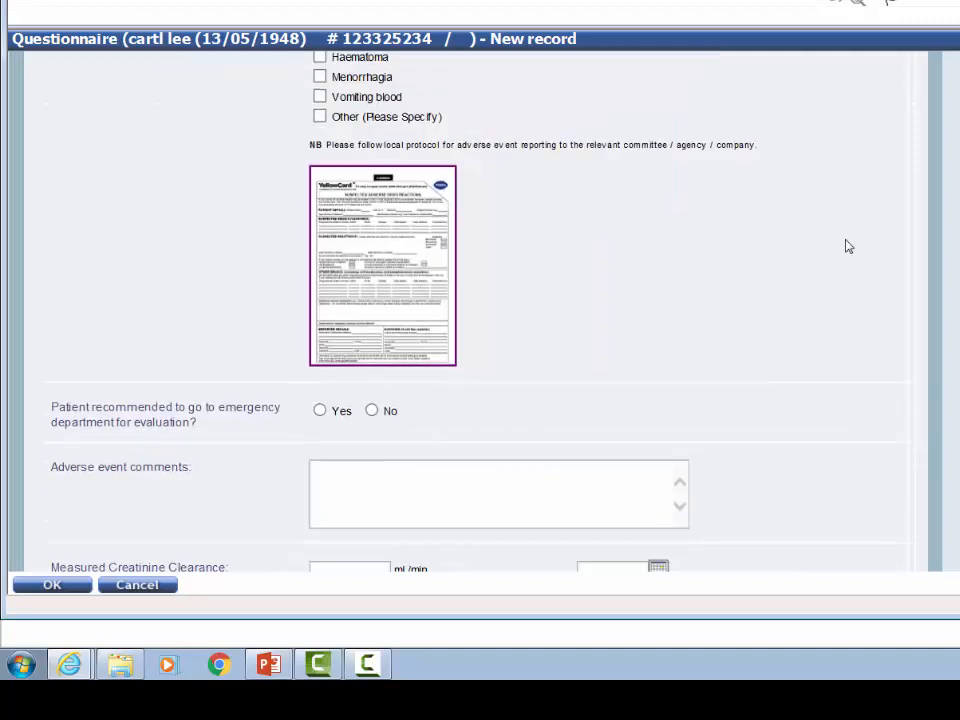
scroll(846, 246, "down", 3)
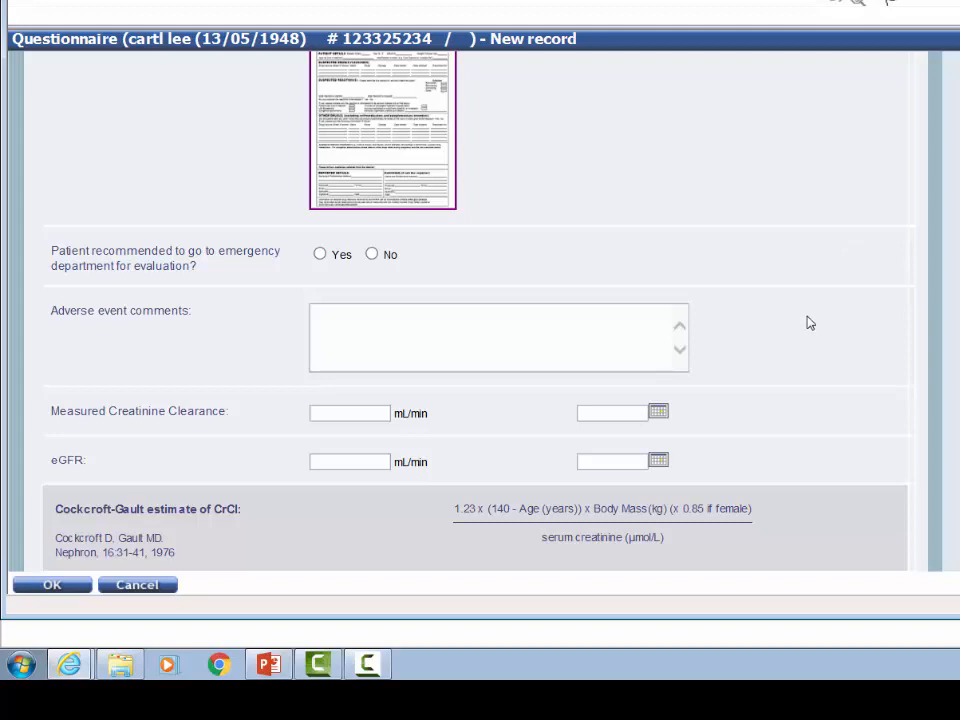
scroll(810, 310, "down", 3)
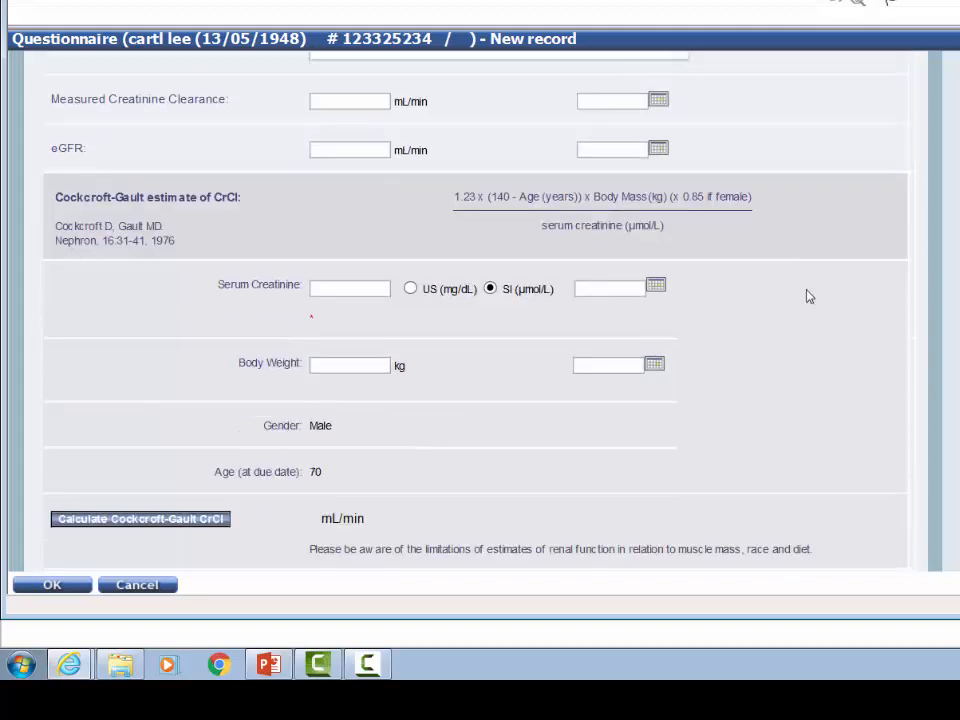
type("150")
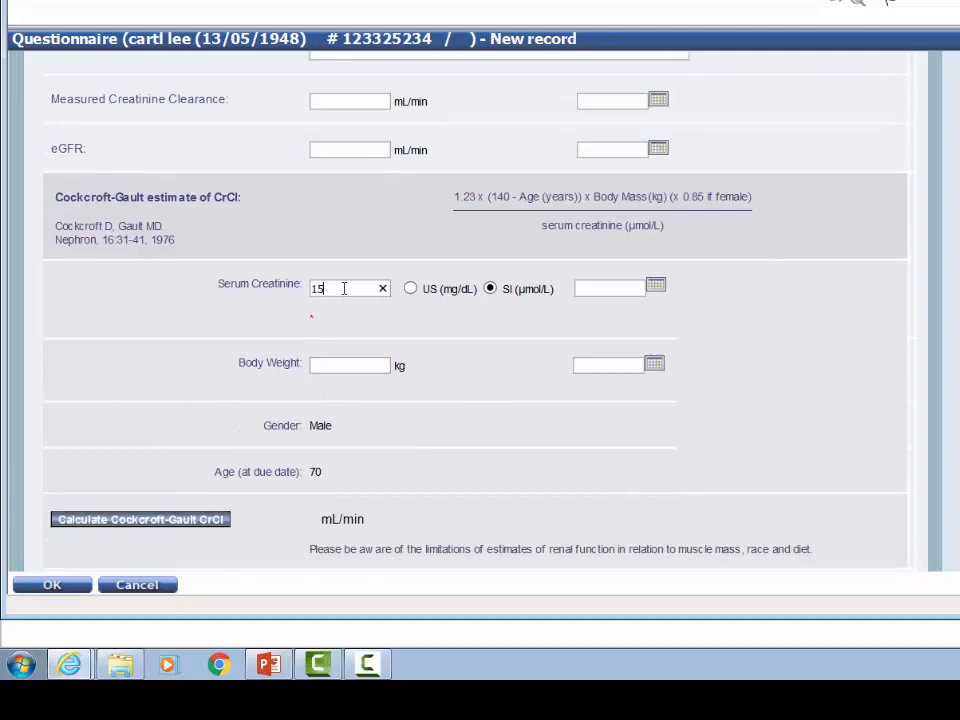
left_click(380, 325)
left_click(369, 366)
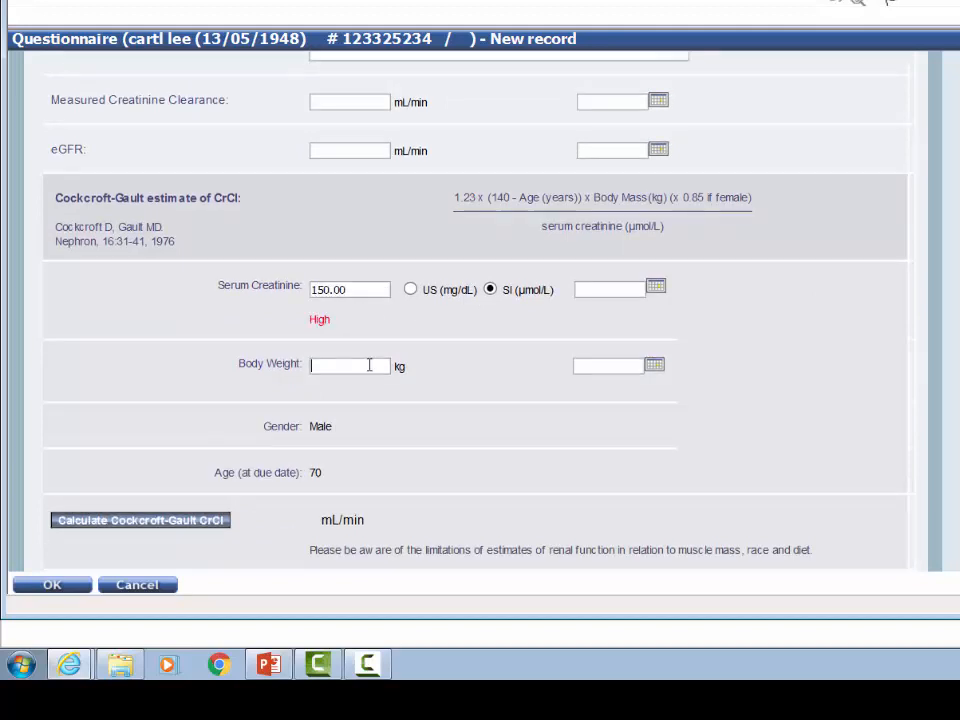
type("95")
left_click(215, 520)
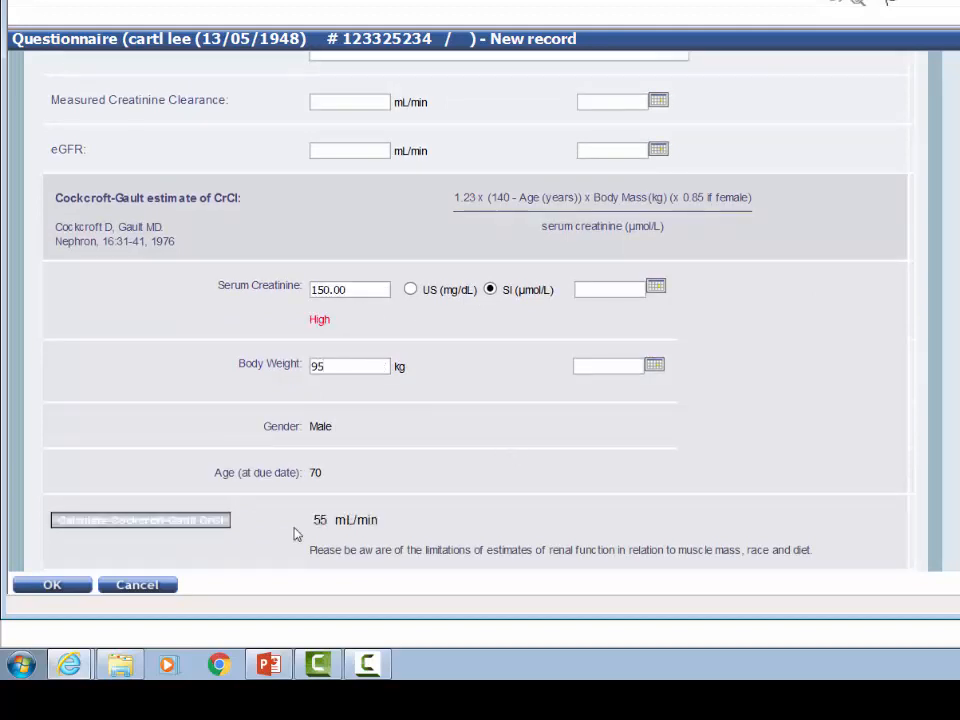
Leave the contraindication and risk lists blank, and set both the CHADS2 score and the HASBLED score to 1.
scroll(446, 516, "down", 1)
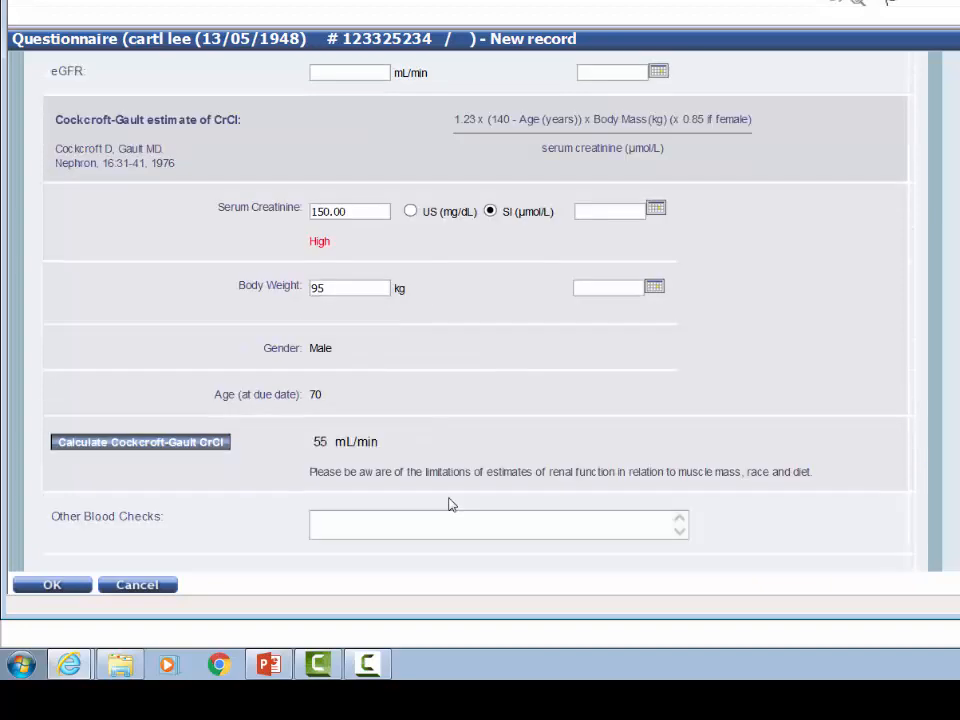
scroll(449, 505, "down", 5)
scroll(450, 505, "down", 2)
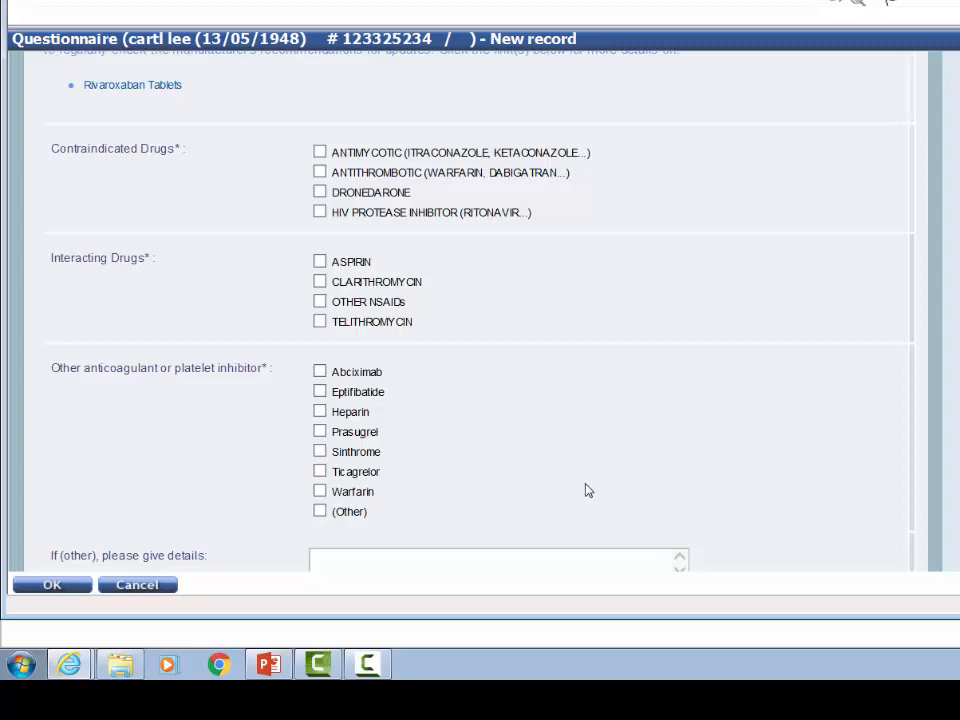
scroll(588, 490, "down", 6)
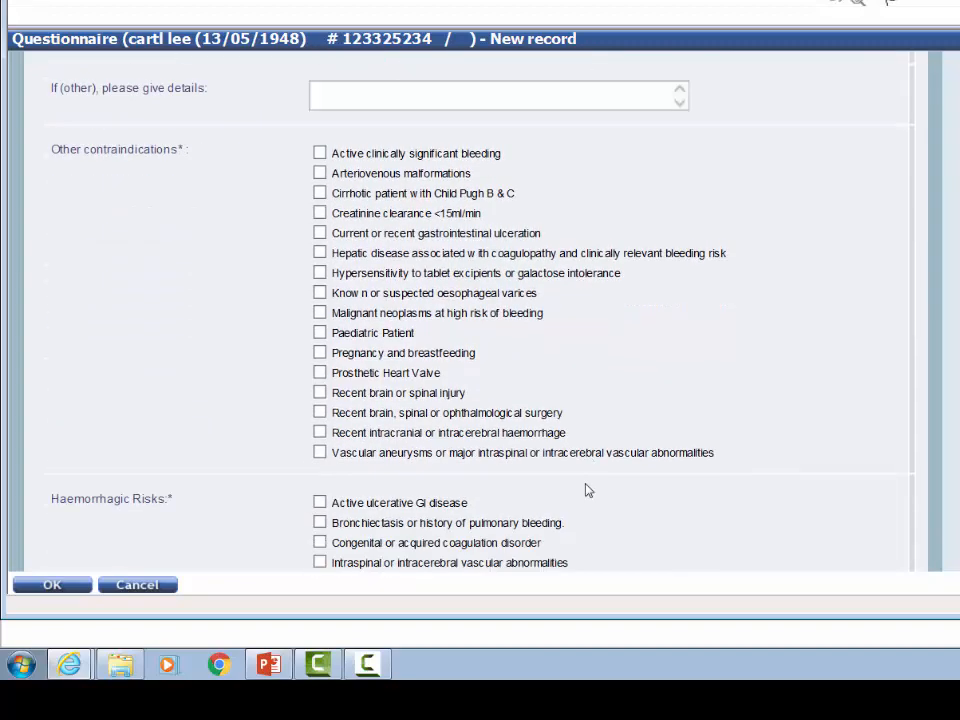
scroll(588, 490, "down", 2)
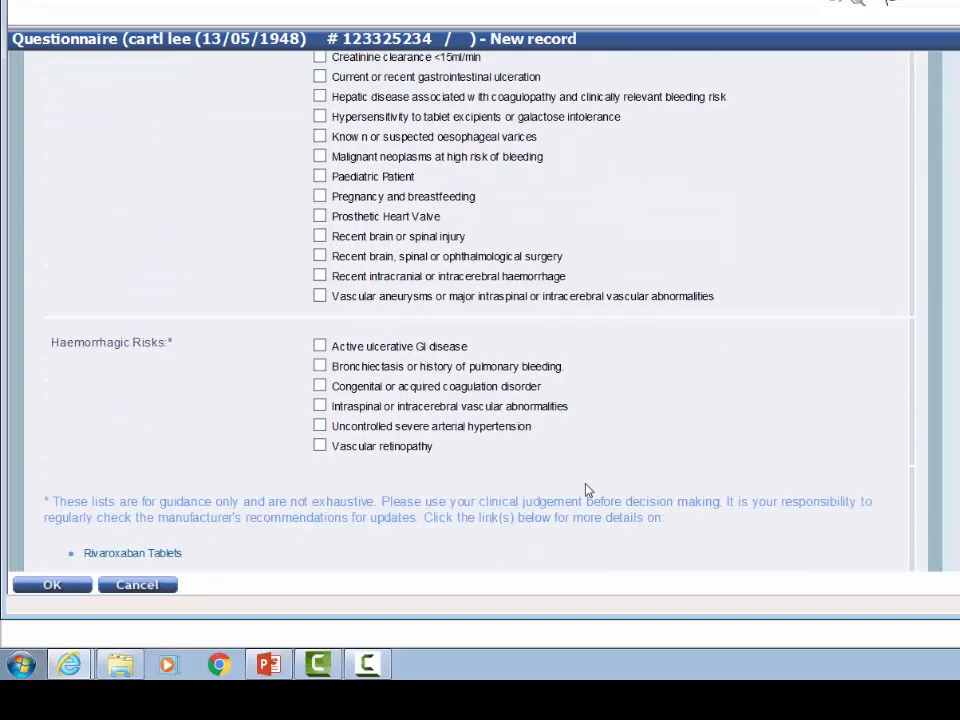
scroll(588, 490, "down", 4)
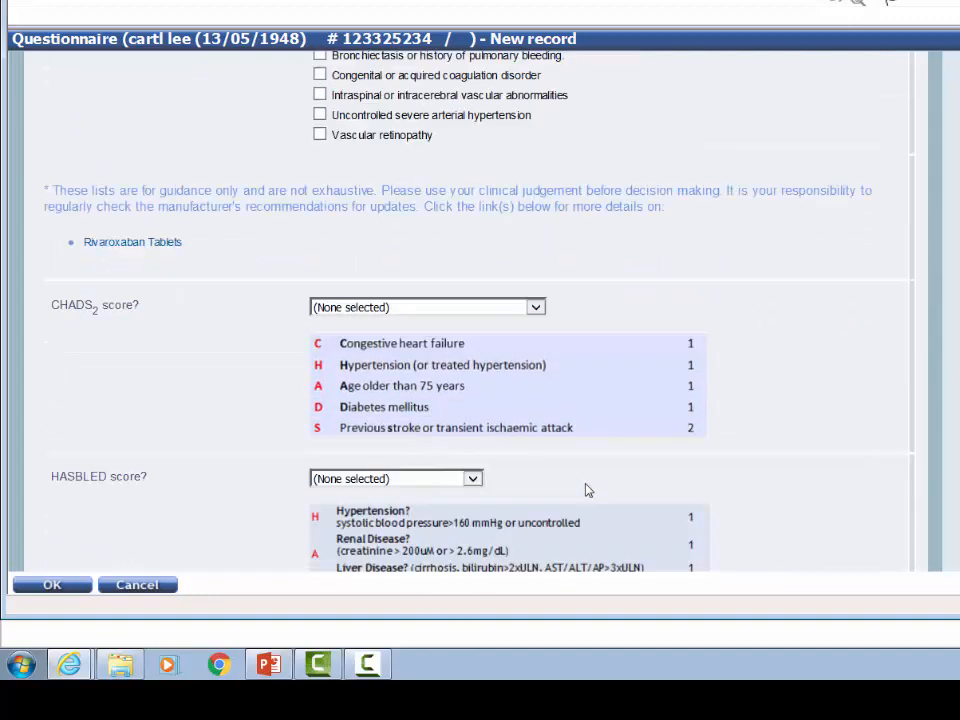
scroll(588, 490, "down", 1)
left_click(534, 228)
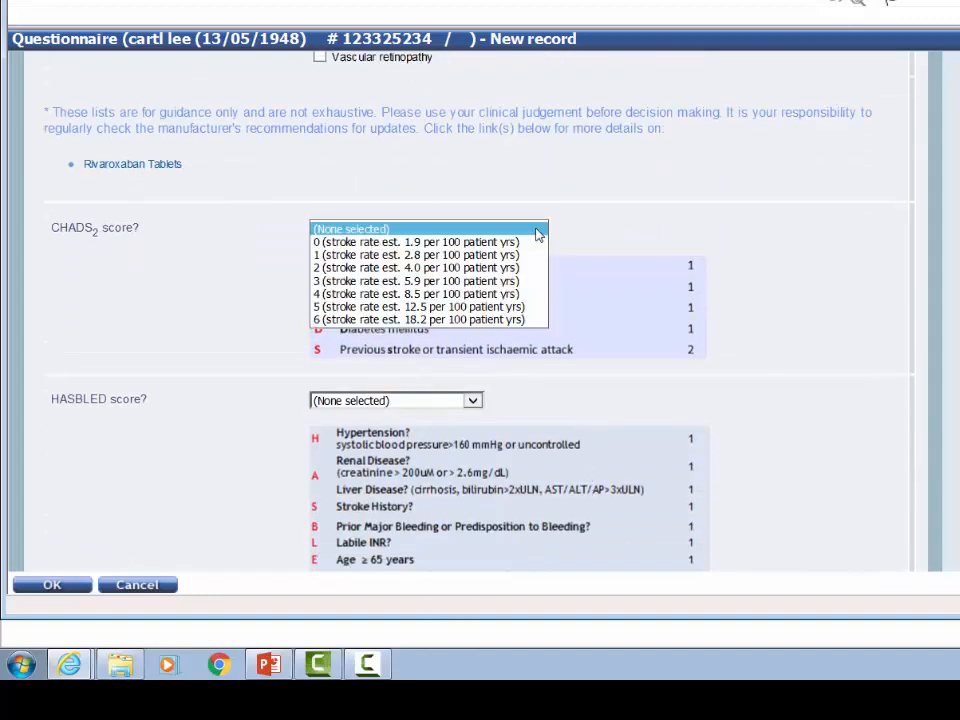
left_click(427, 256)
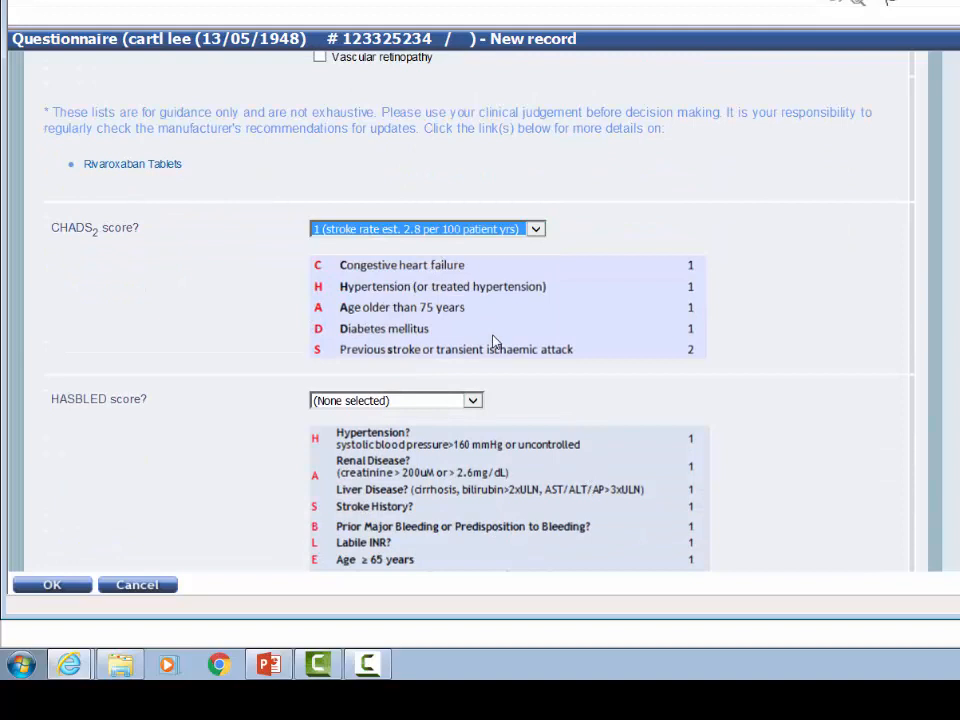
left_click(472, 400)
left_click(421, 427)
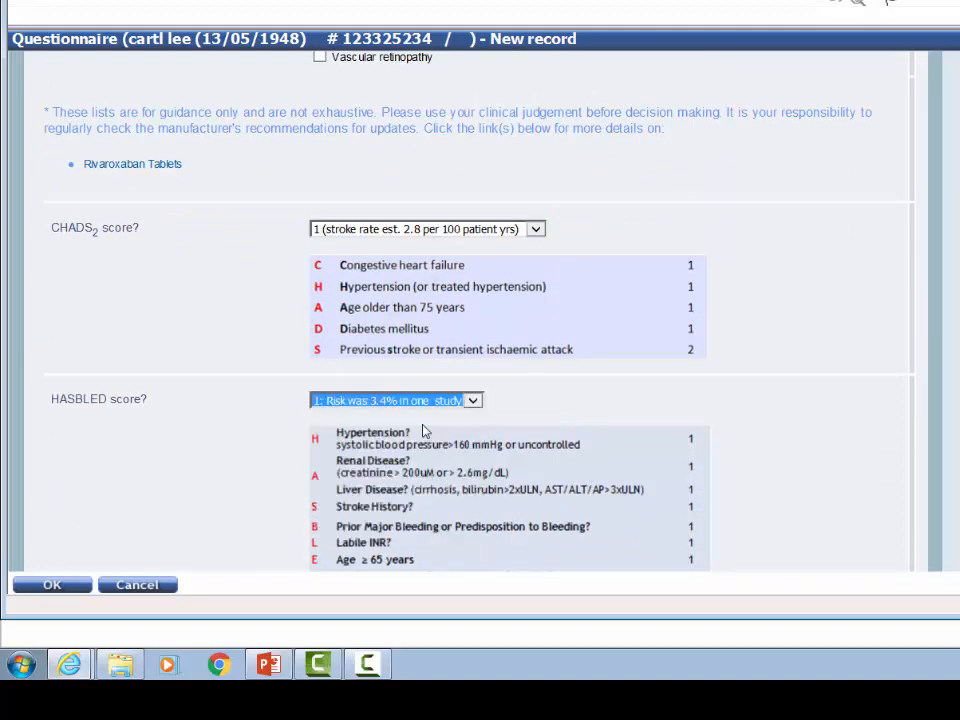
Record that no dose adjustment is required, leave planned procedures and comments blank, then mark the follow-up questionnaire as complete and save it.
scroll(750, 454, "down", 5)
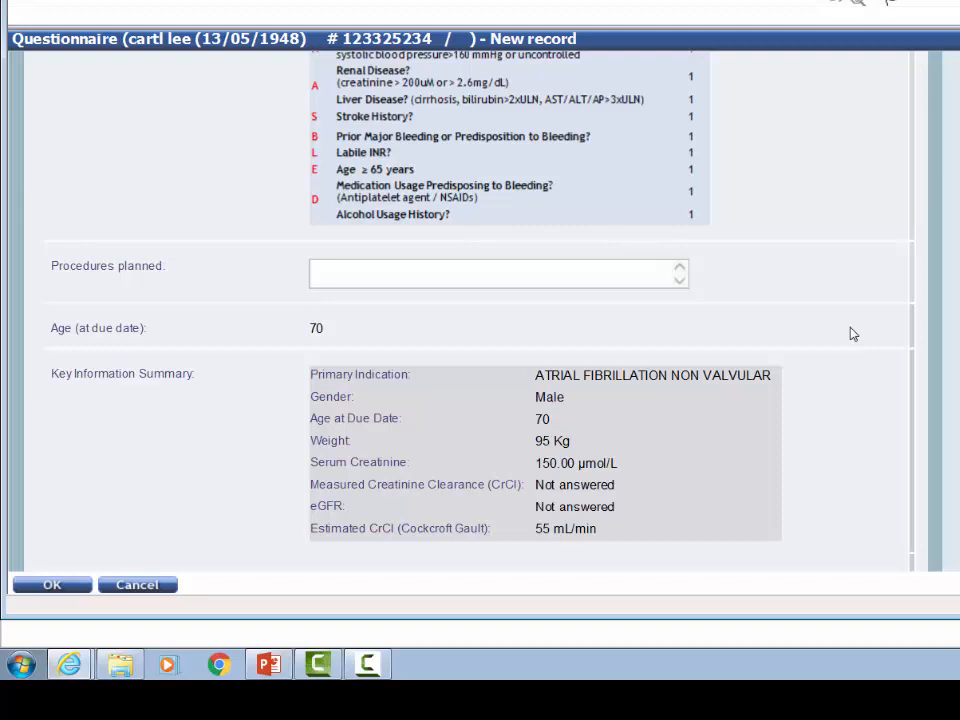
scroll(852, 334, "down", 4)
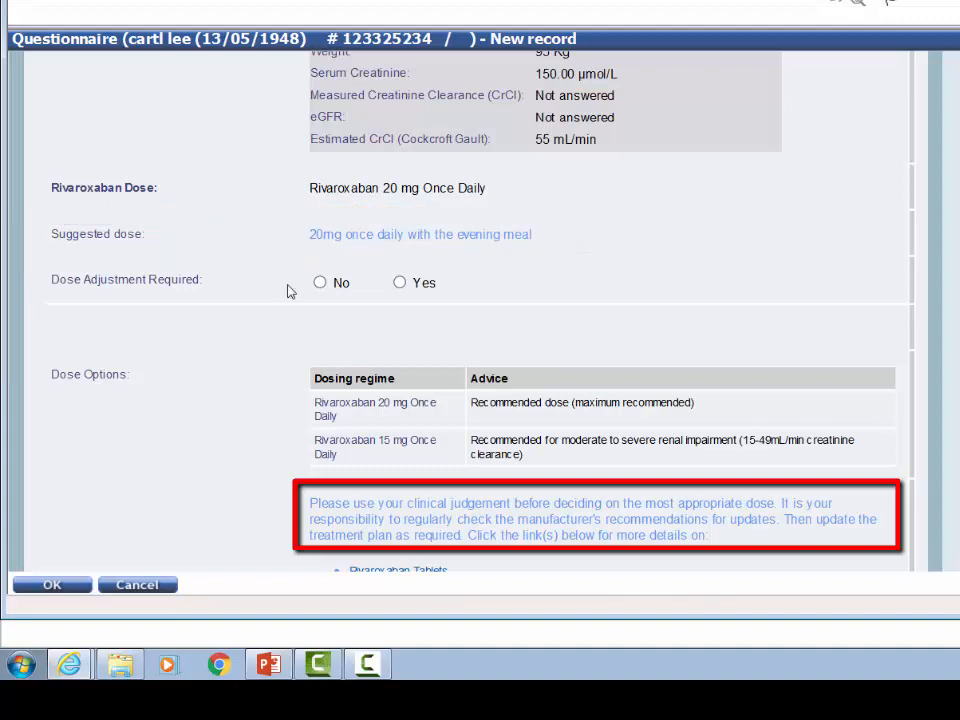
left_click(319, 282)
scroll(700, 342, "down", 3)
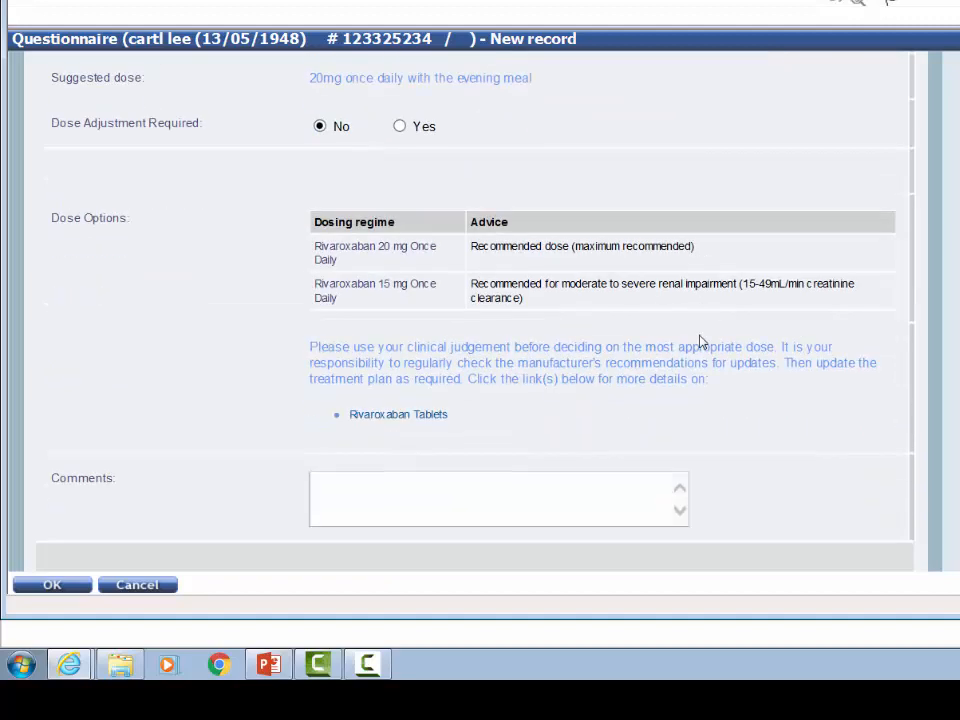
scroll(700, 342, "down", 2)
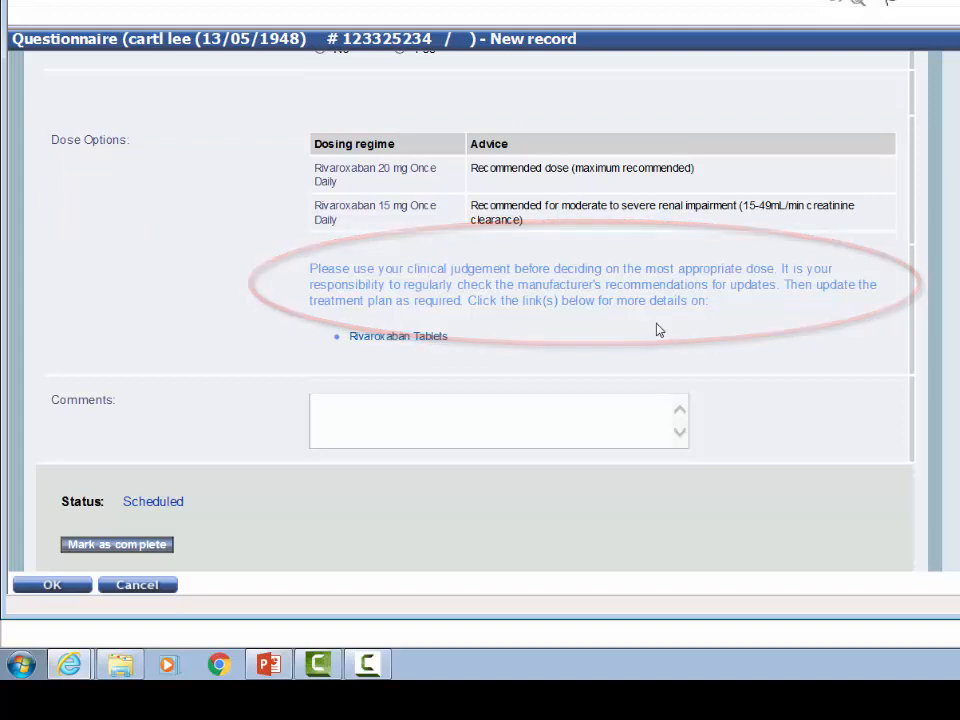
left_click(98, 545)
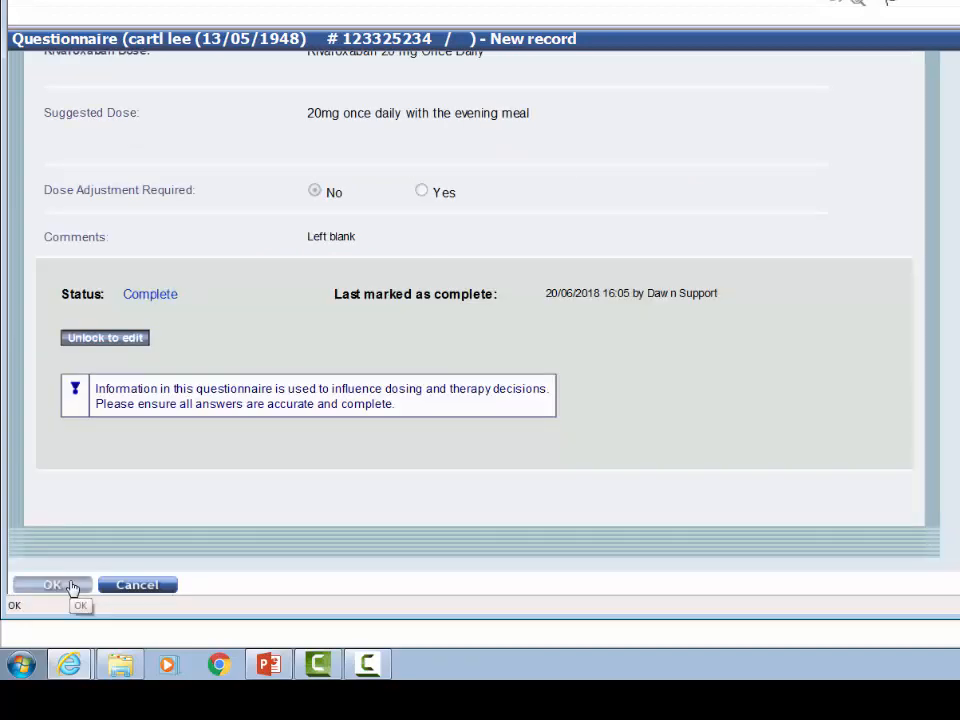
left_click(70, 586)
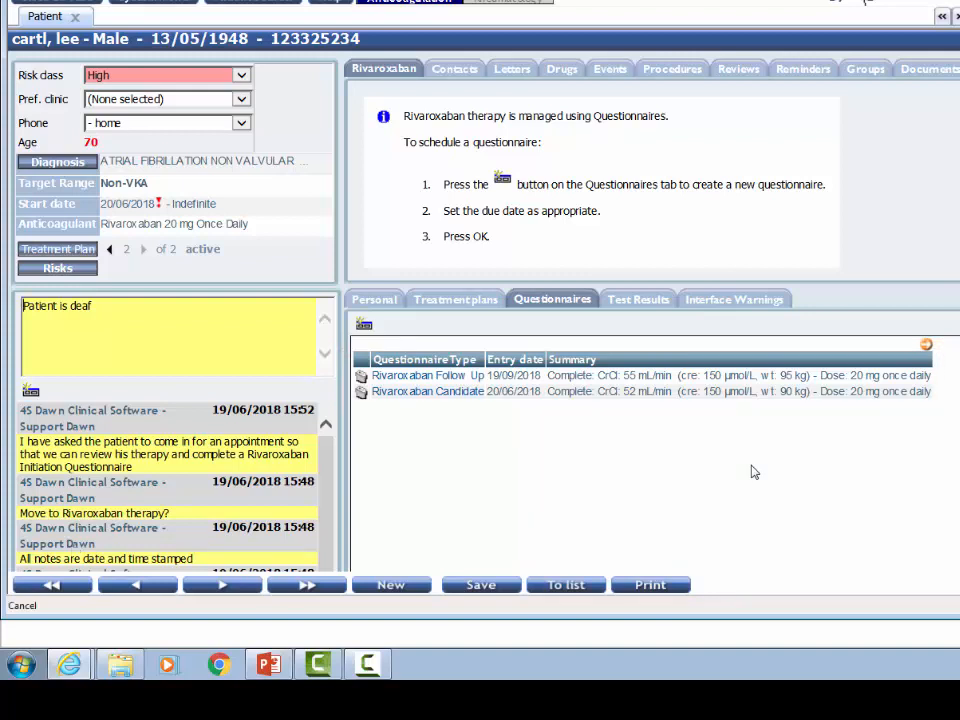
Schedule another Rivaroxaban Follow Up questionnaire for the patient with a due date of 20/03/2019 and save it.
left_click(362, 330)
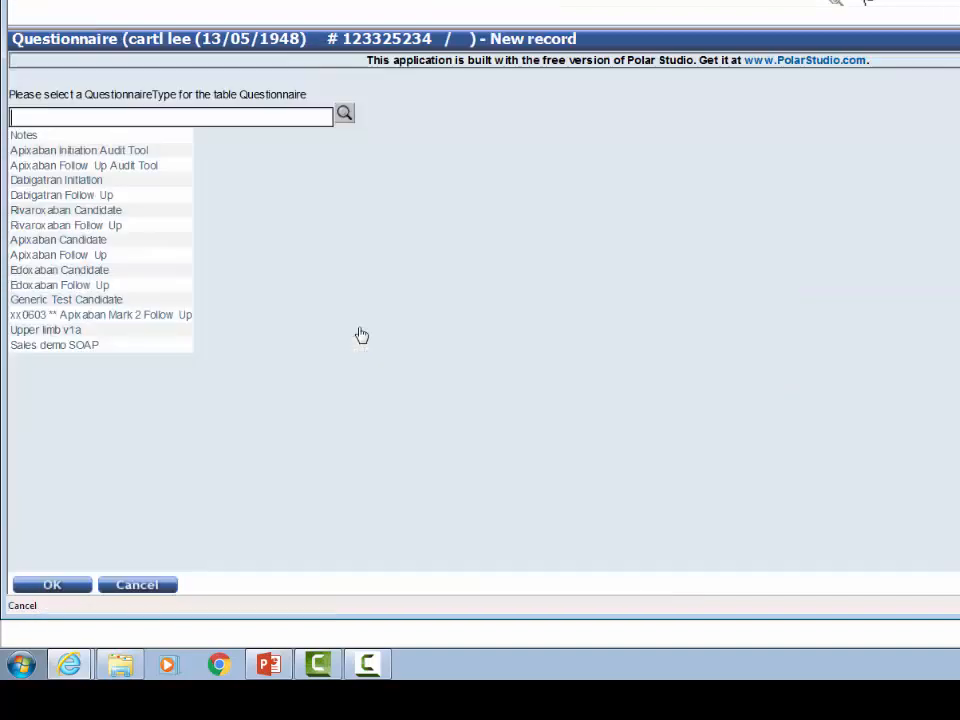
left_click(55, 228)
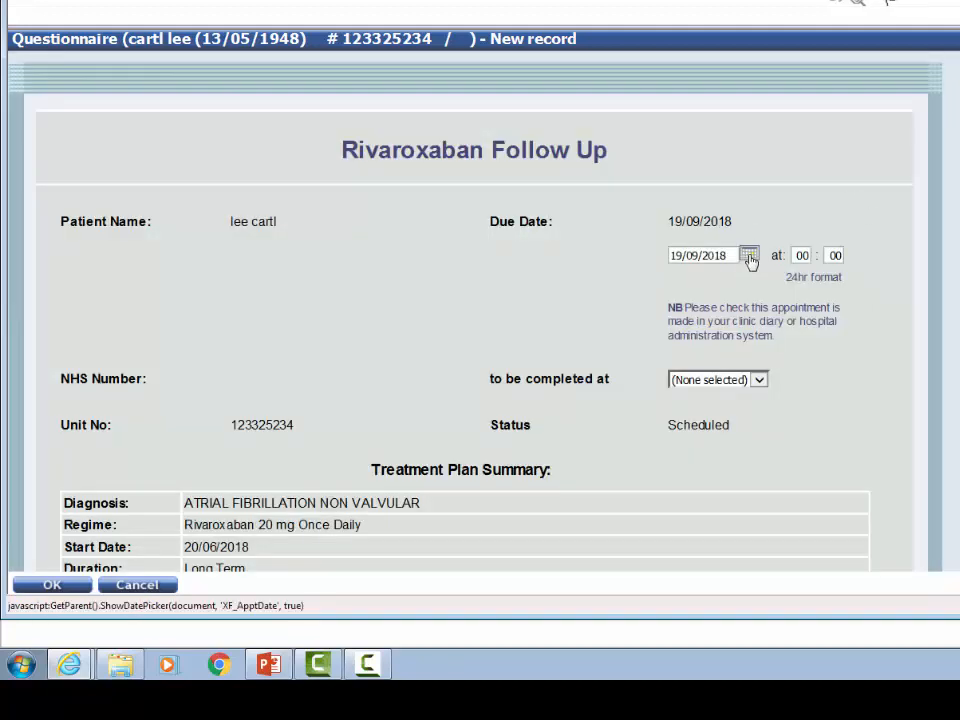
left_click(749, 257)
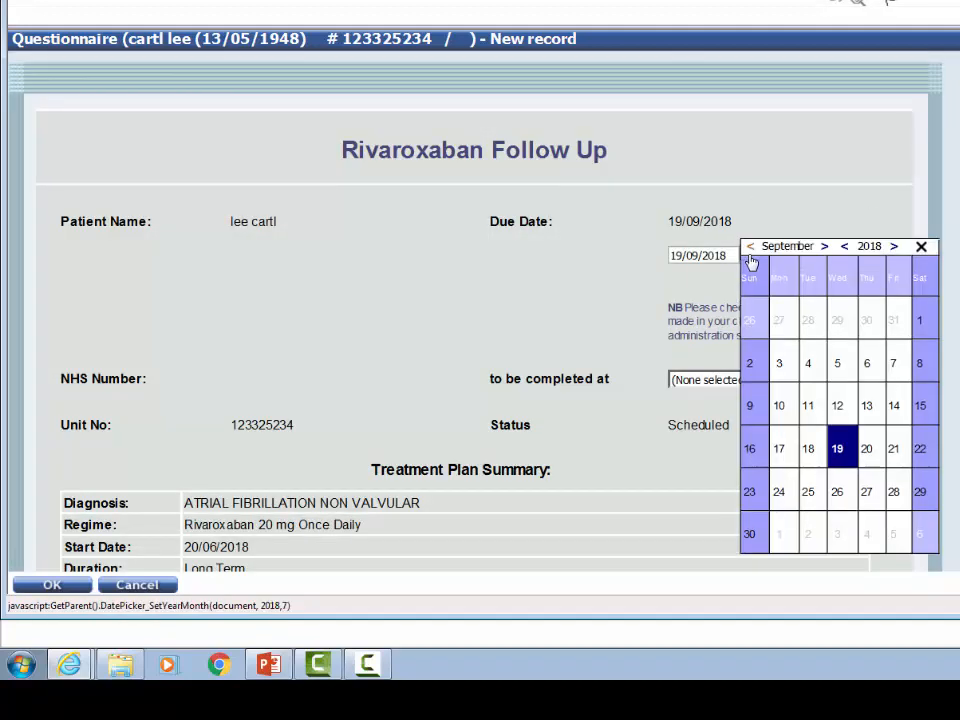
left_click(824, 247)
left_click(824, 247)
left_click(824, 247)
left_click(824, 247)
left_click(824, 247)
left_click(824, 247)
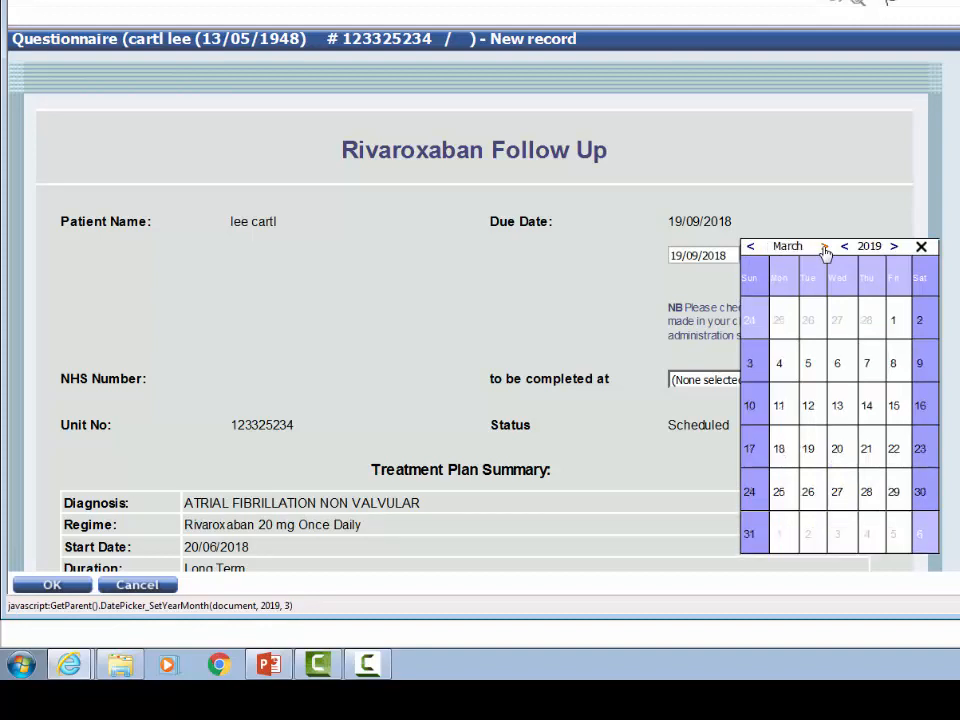
left_click(842, 456)
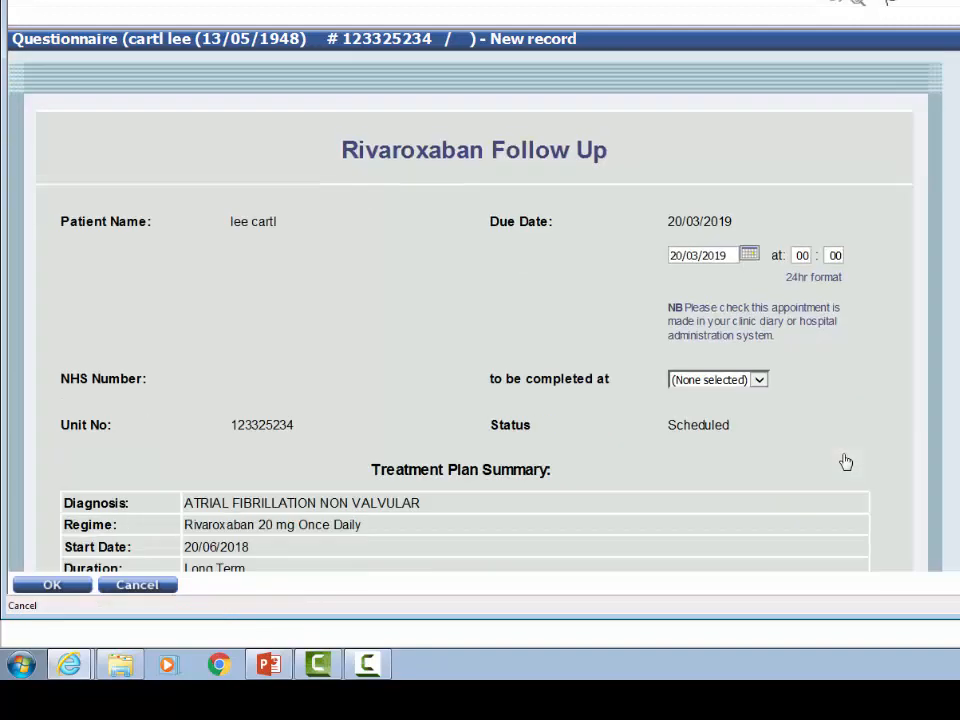
left_click(52, 585)
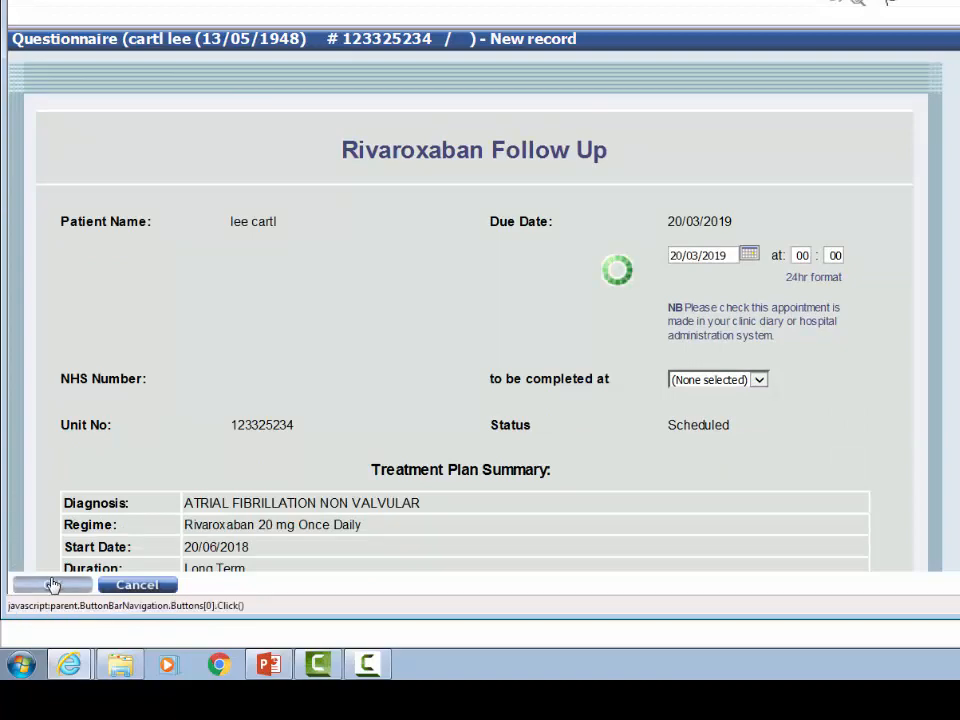